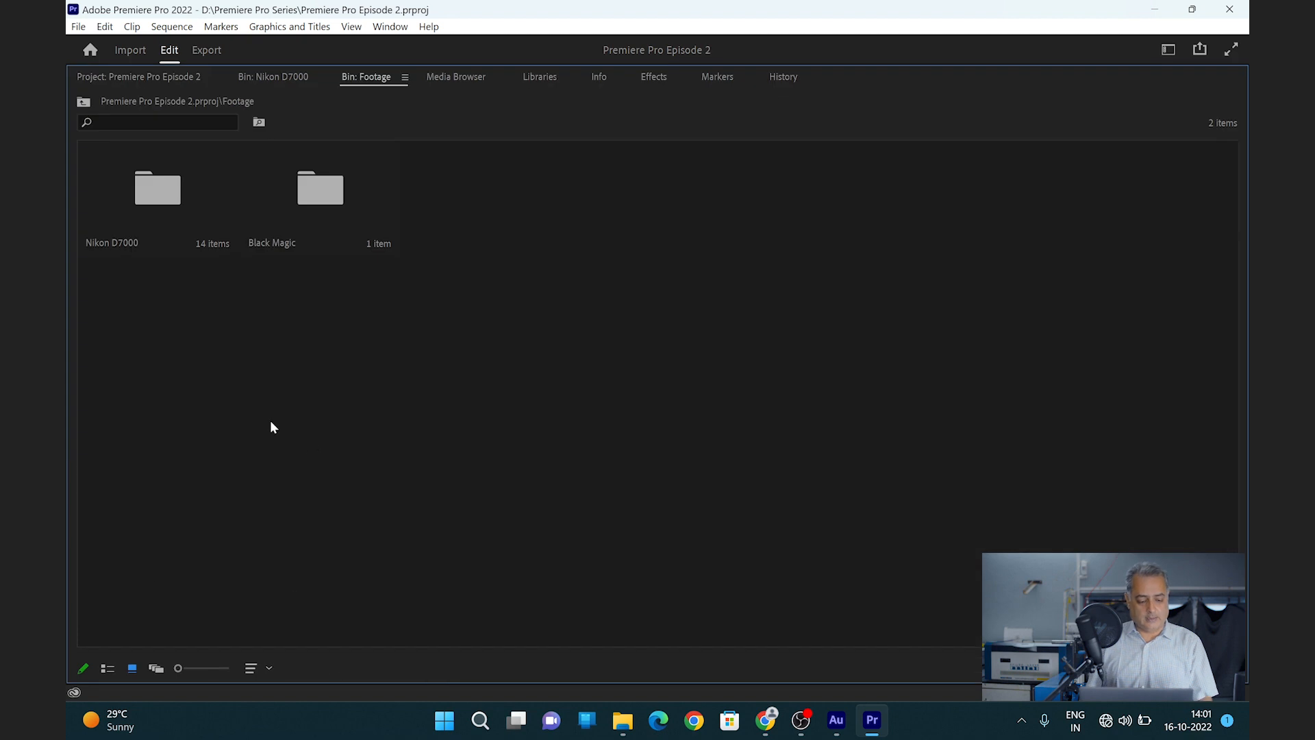
- Show the Footage bin as a list and create a new bin named Red in it
click(107, 668)
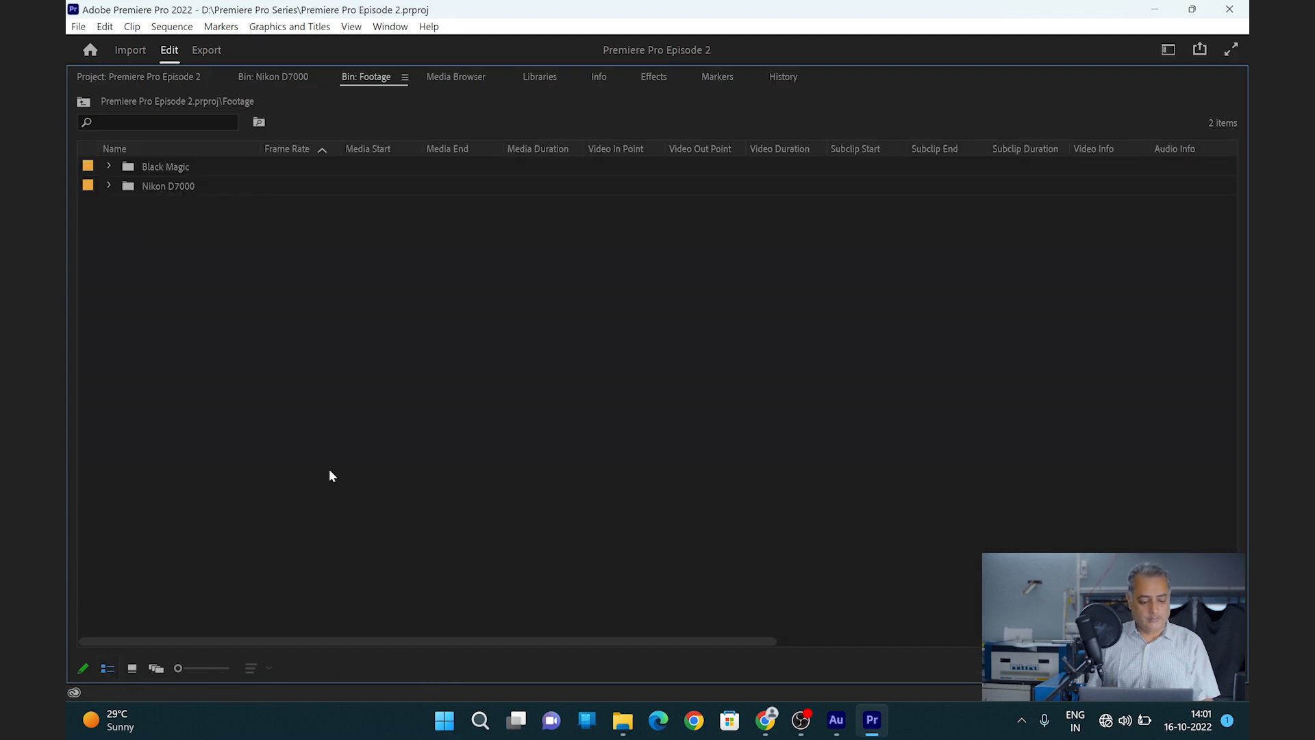
right_click(266, 228)
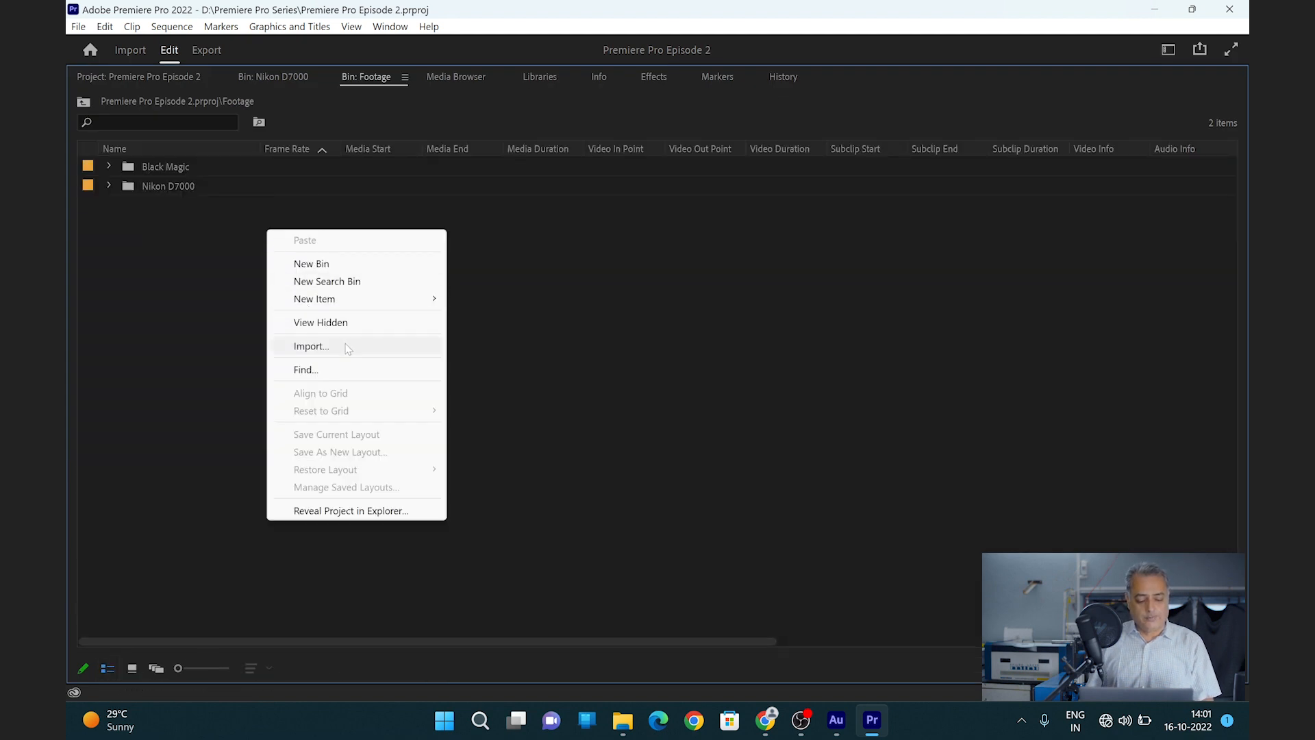
click(311, 263)
text(Red)
key(Tab)
click(241, 370)
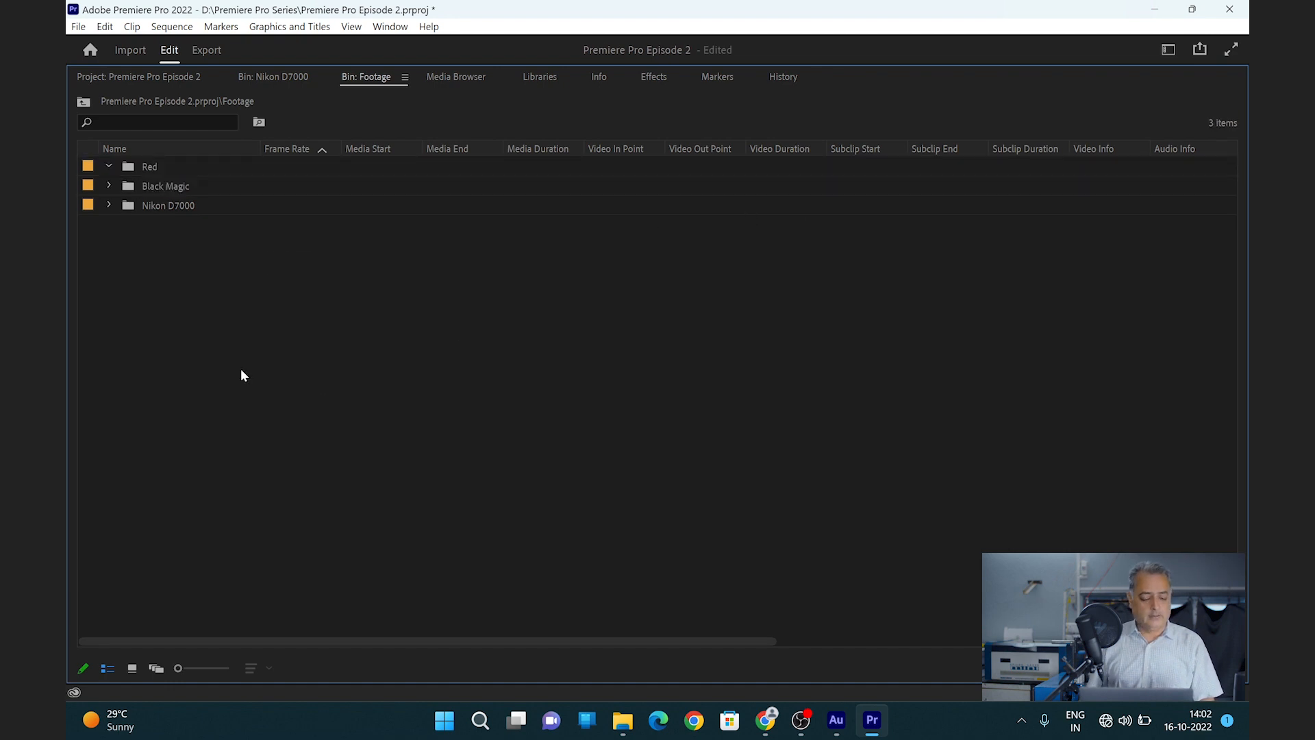
- Open the new Red bin from the Footage bin
double_click(129, 166)
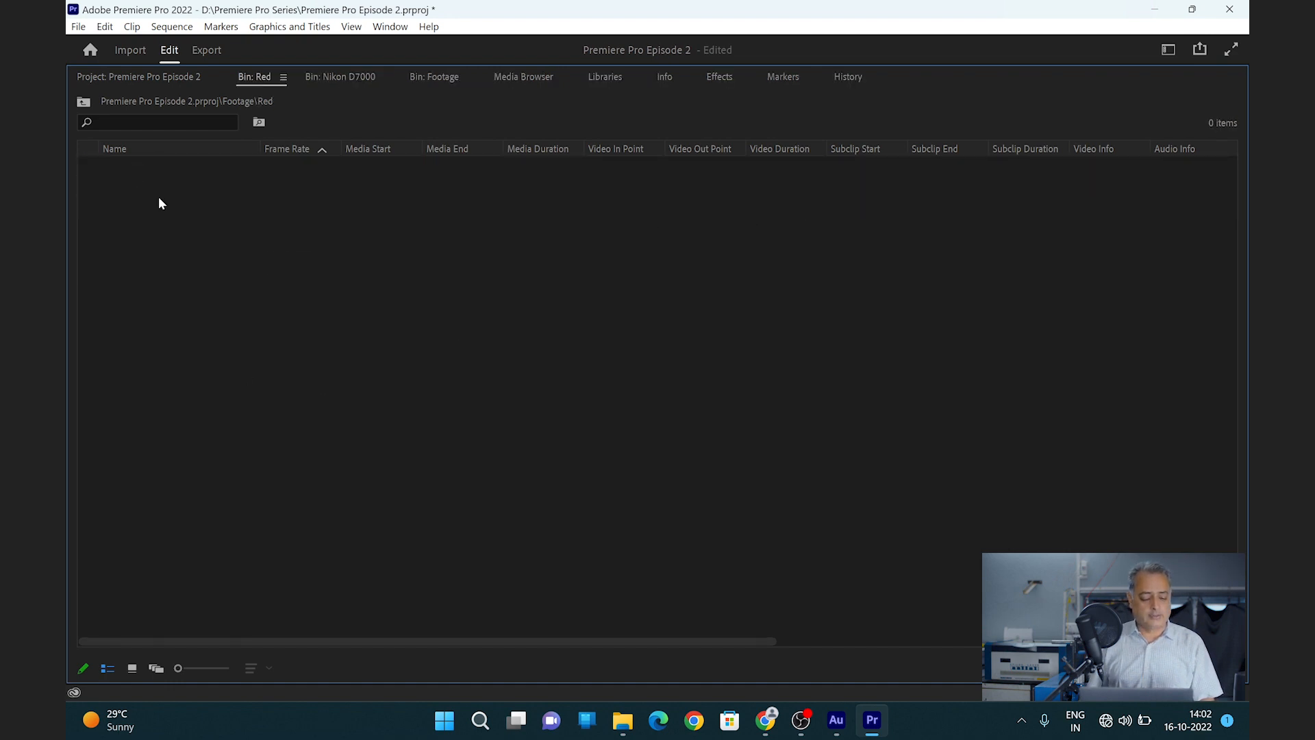
click(83, 102)
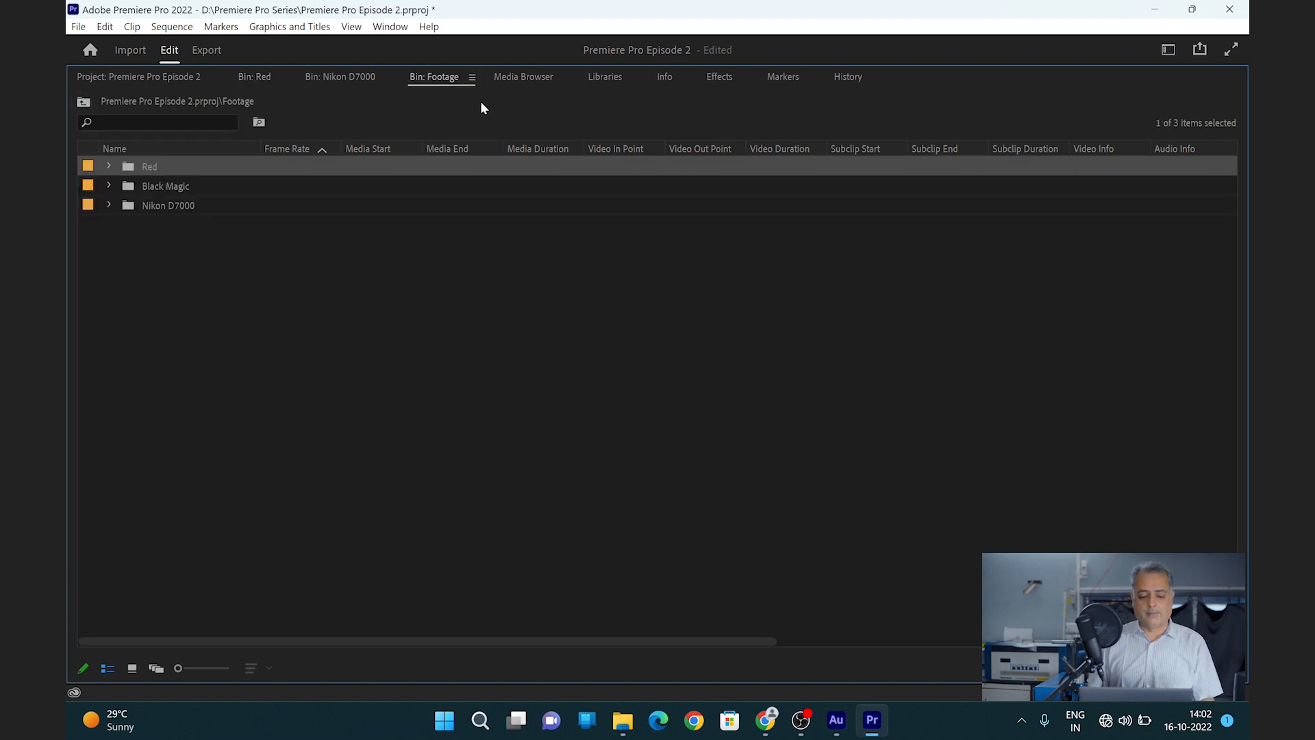
double_click(131, 170)
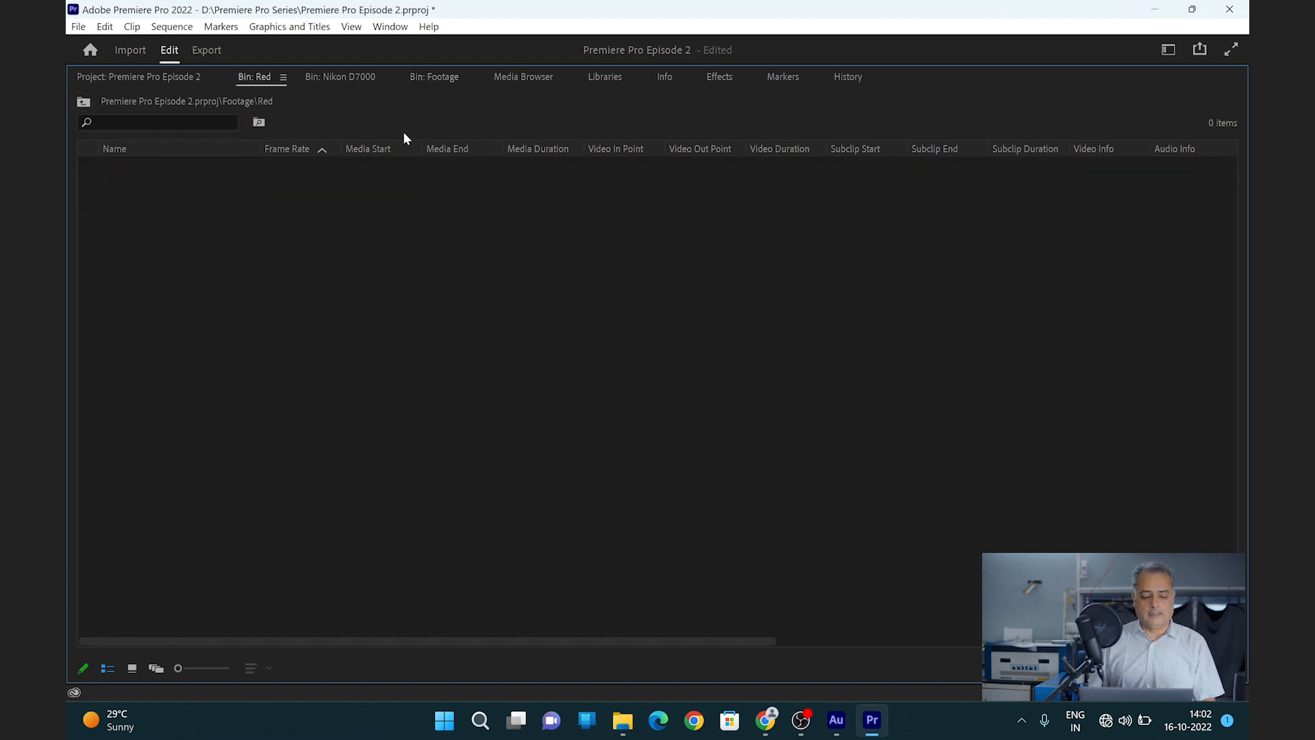
- Import A001_C018_1011KZ_001.R3D into the Red bin from the Red footage folder's epicdragon-skintone-6k-ff-24fps subfolder on drive D
click(515, 79)
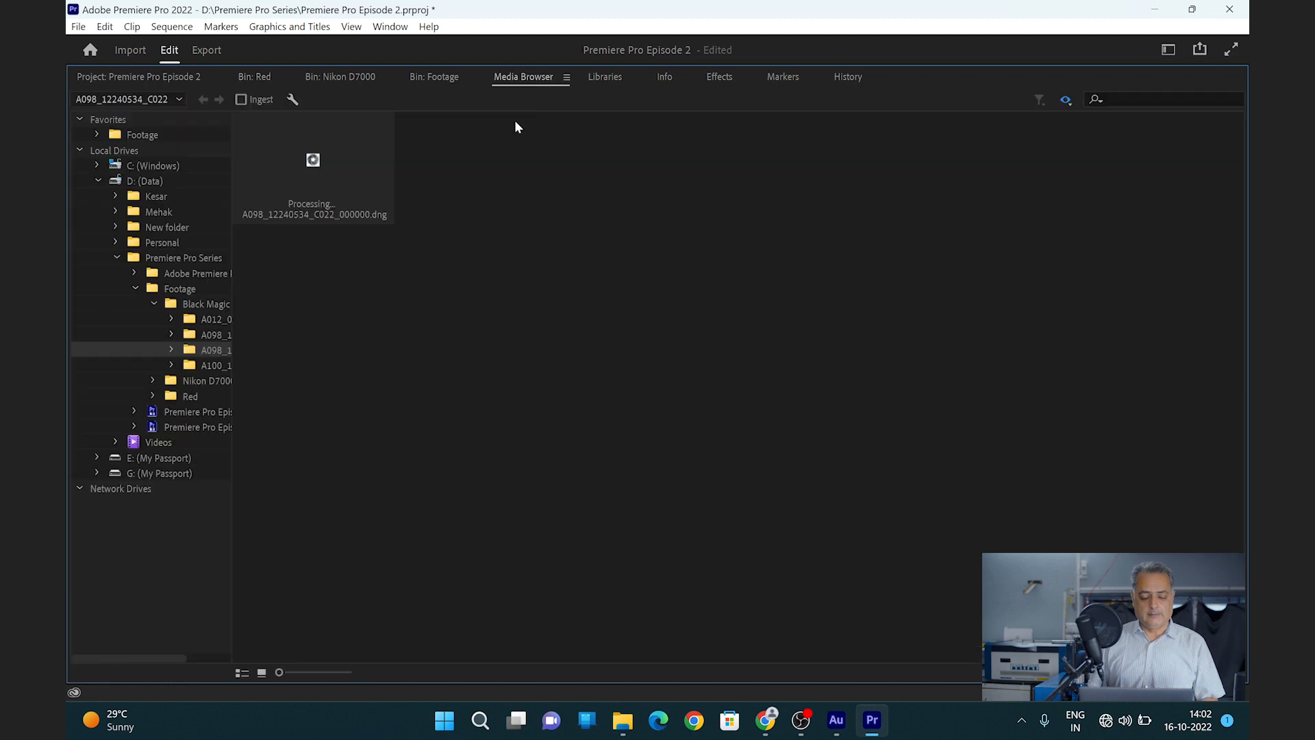
click(170, 400)
click(154, 396)
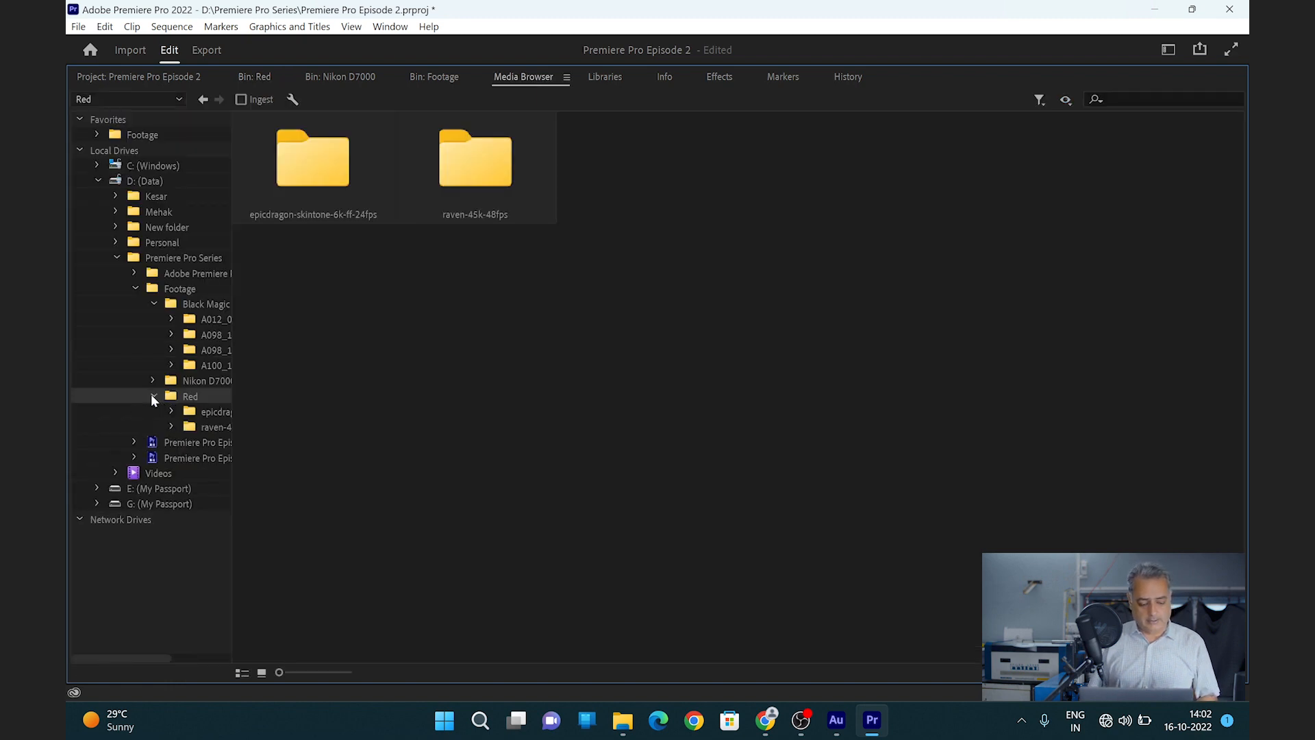
click(186, 415)
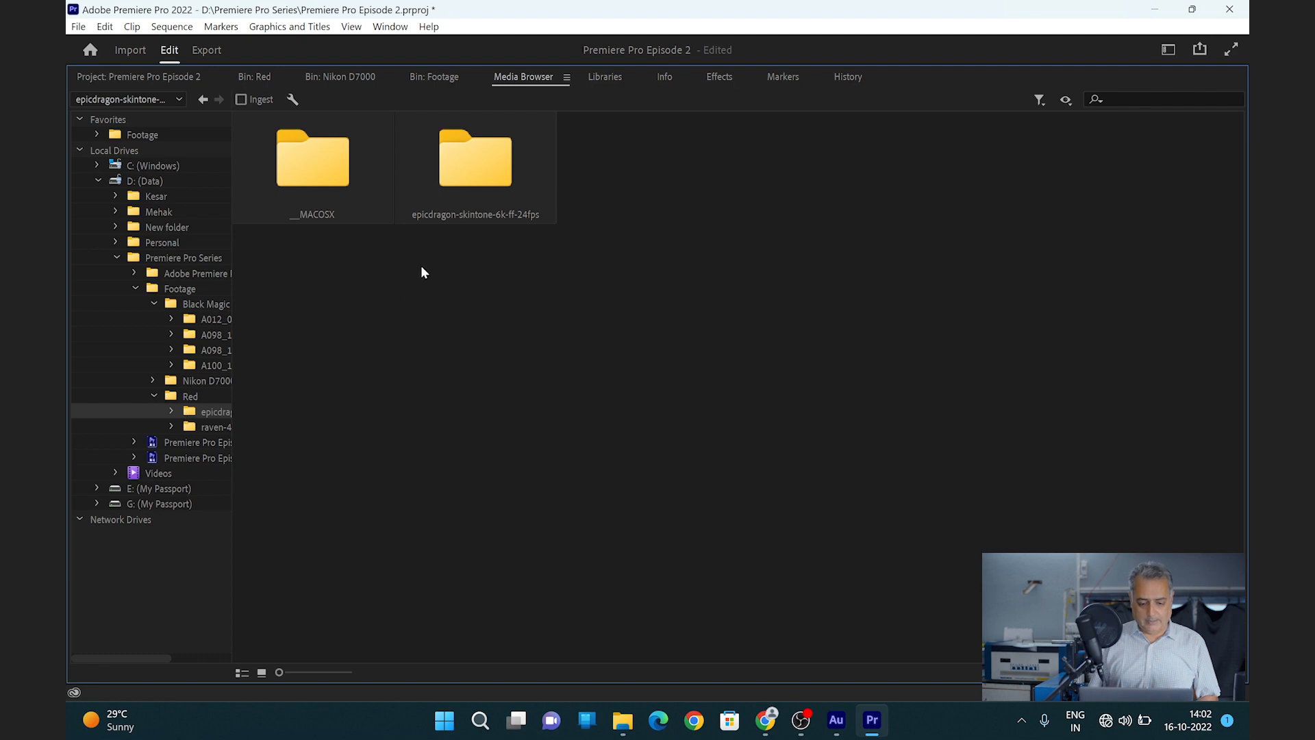
double_click(473, 171)
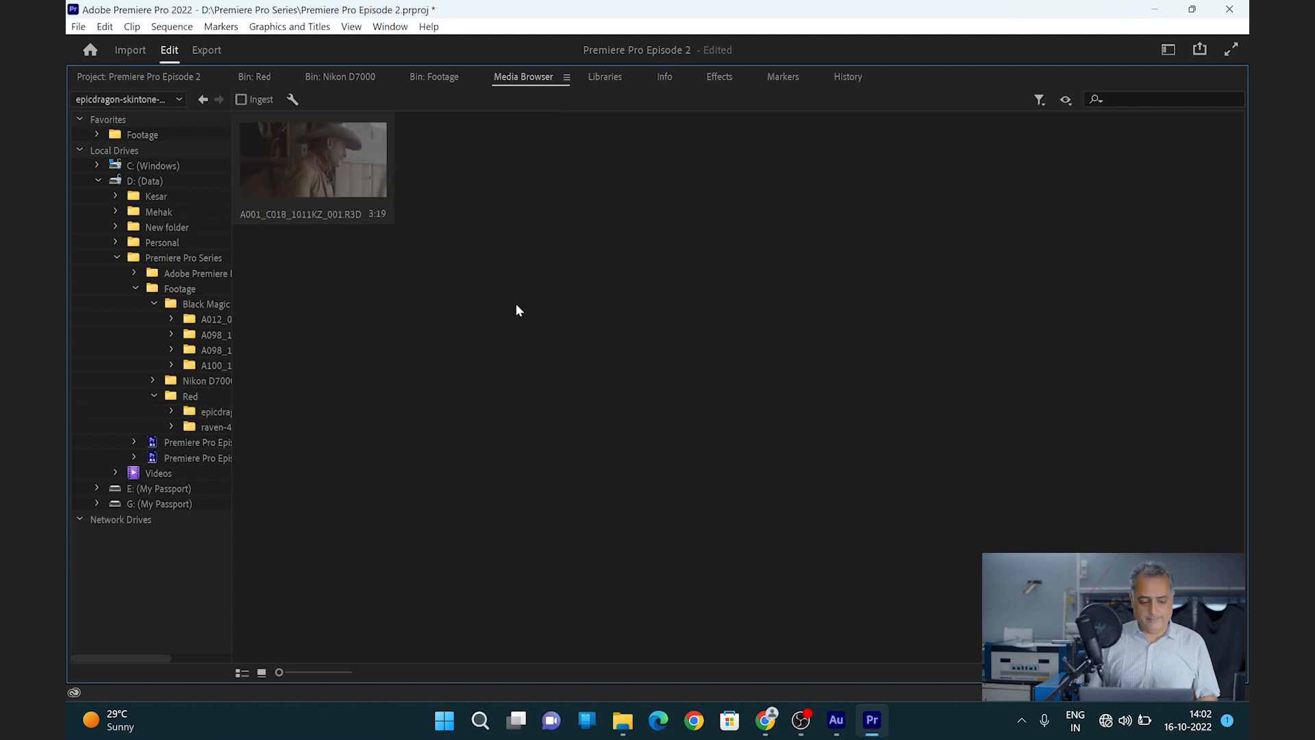
click(362, 182)
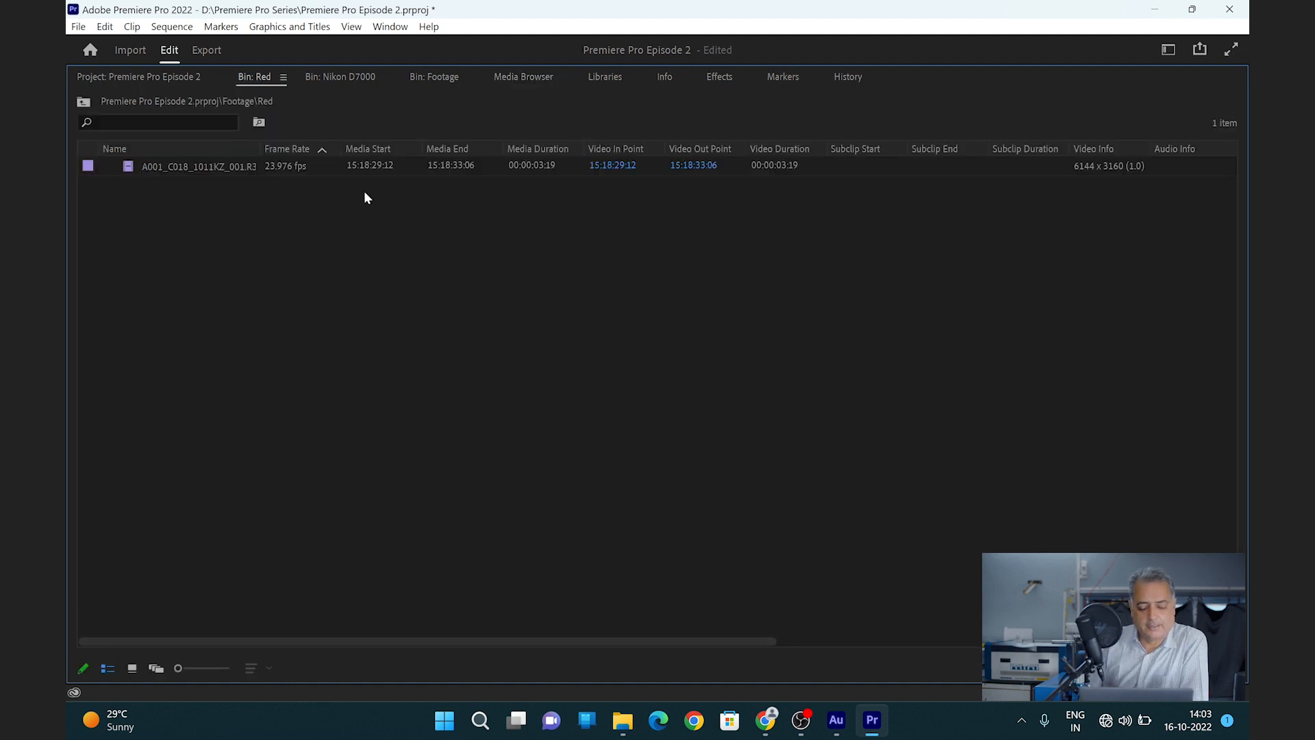
- Check the frame rate and video info of the imported R3D clip
click(295, 171)
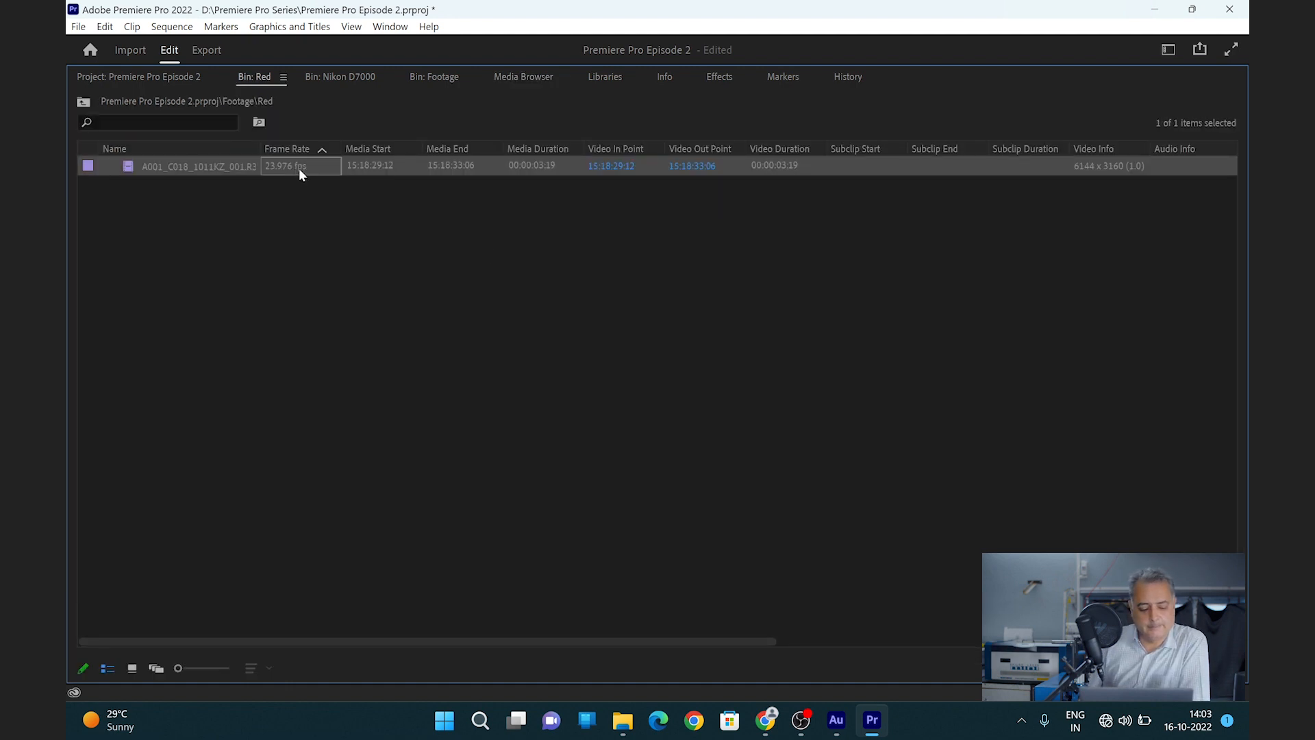
click(1090, 171)
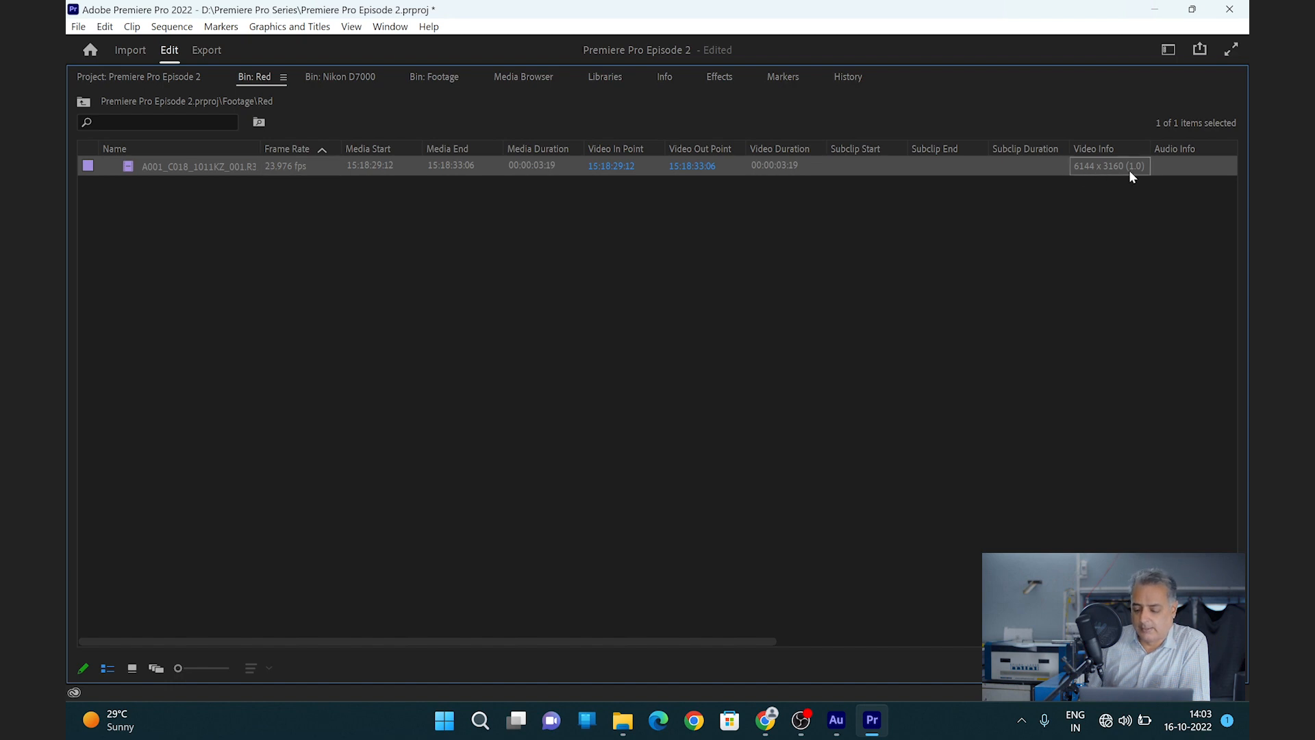
click(1115, 196)
click(1134, 168)
click(1093, 196)
- Show the Red bin's contents as thumbnails and restore the bin panel from its maximized size
click(132, 668)
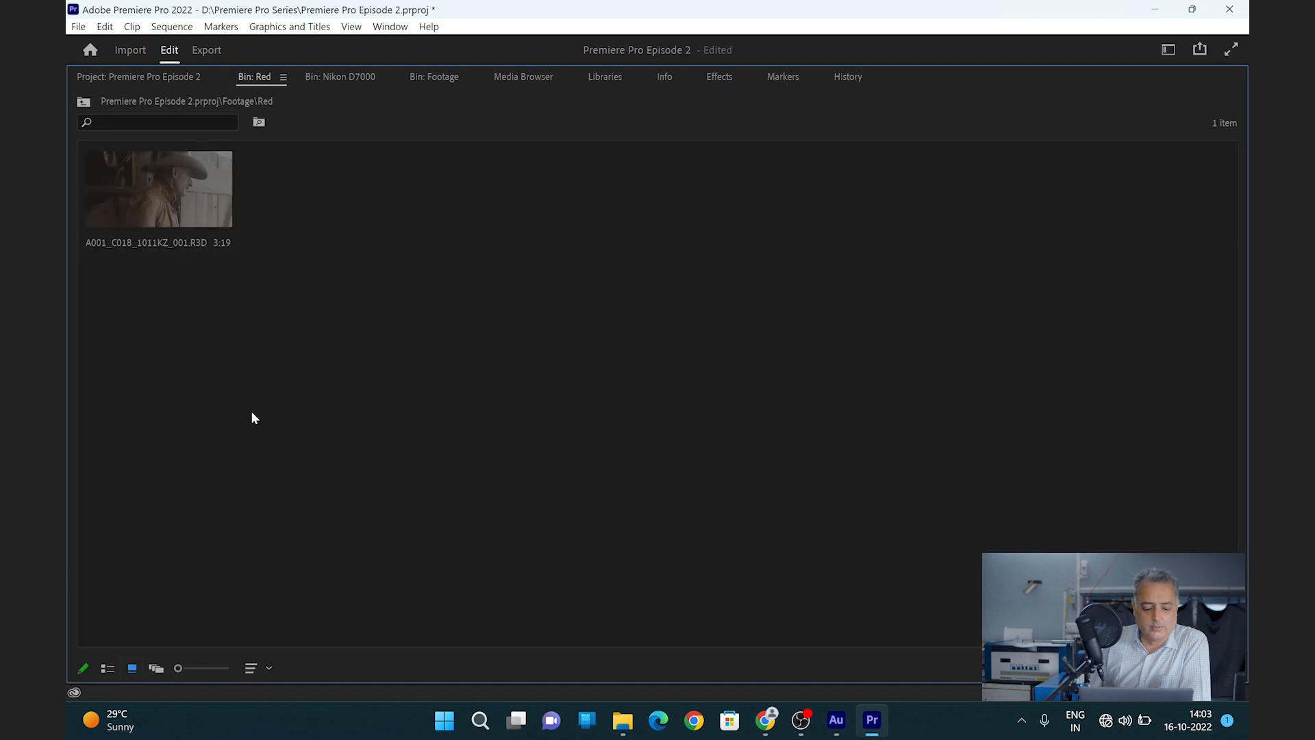
key(grave)
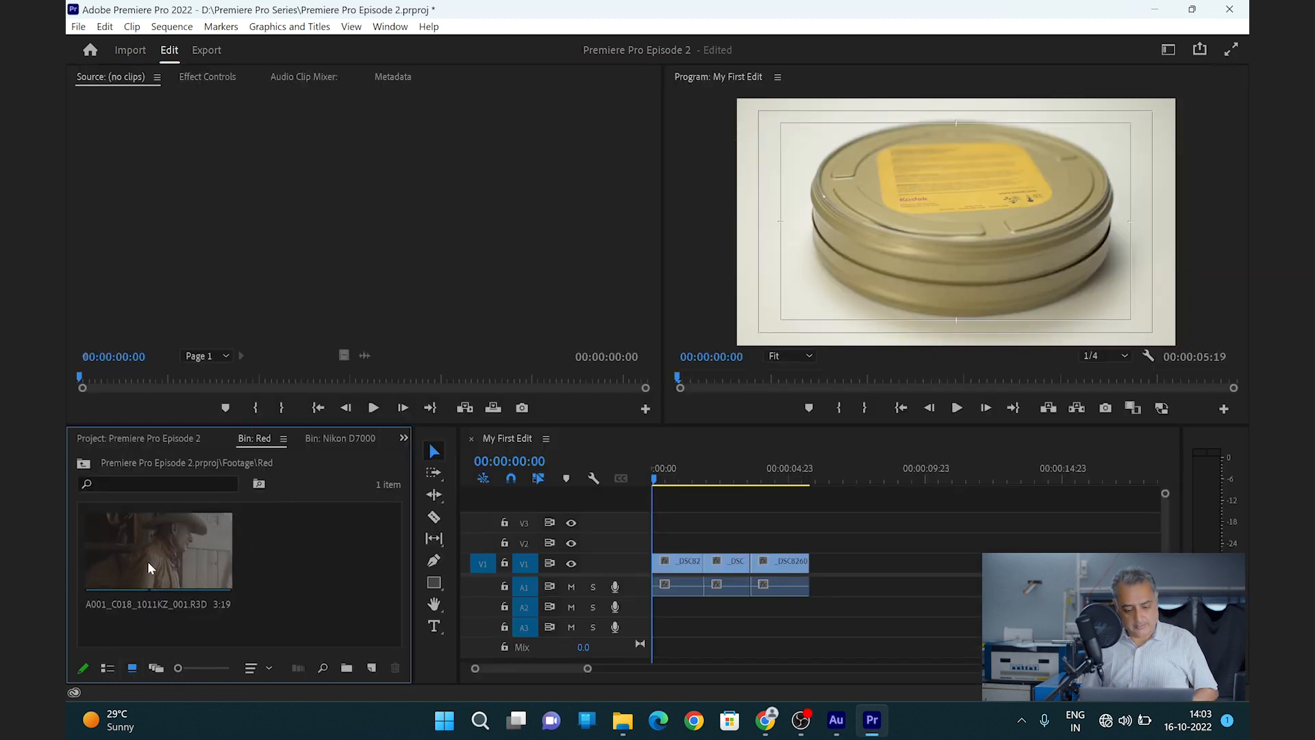
- Add A001_C018_1011KZ_001.R3D after the last clip on V1 of My First Edit and scrub into it
drag(685, 469, 717, 473)
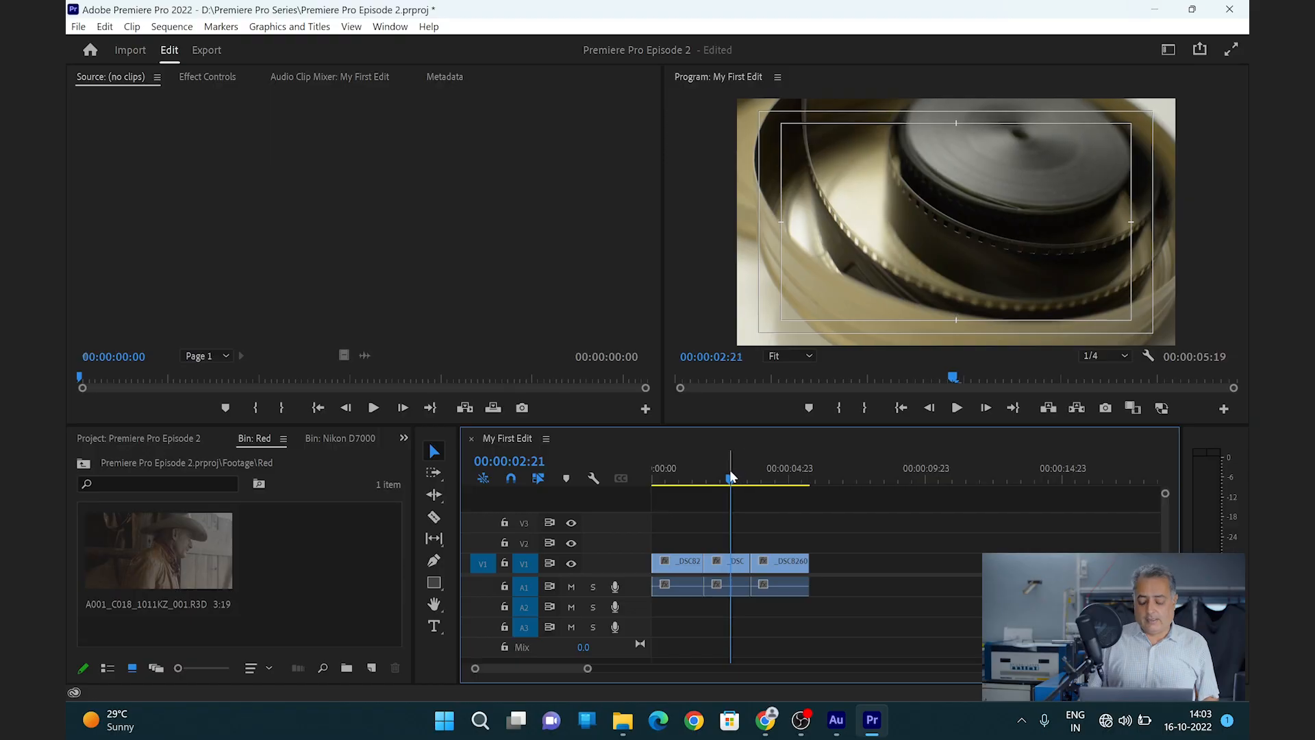
drag(731, 478, 762, 479)
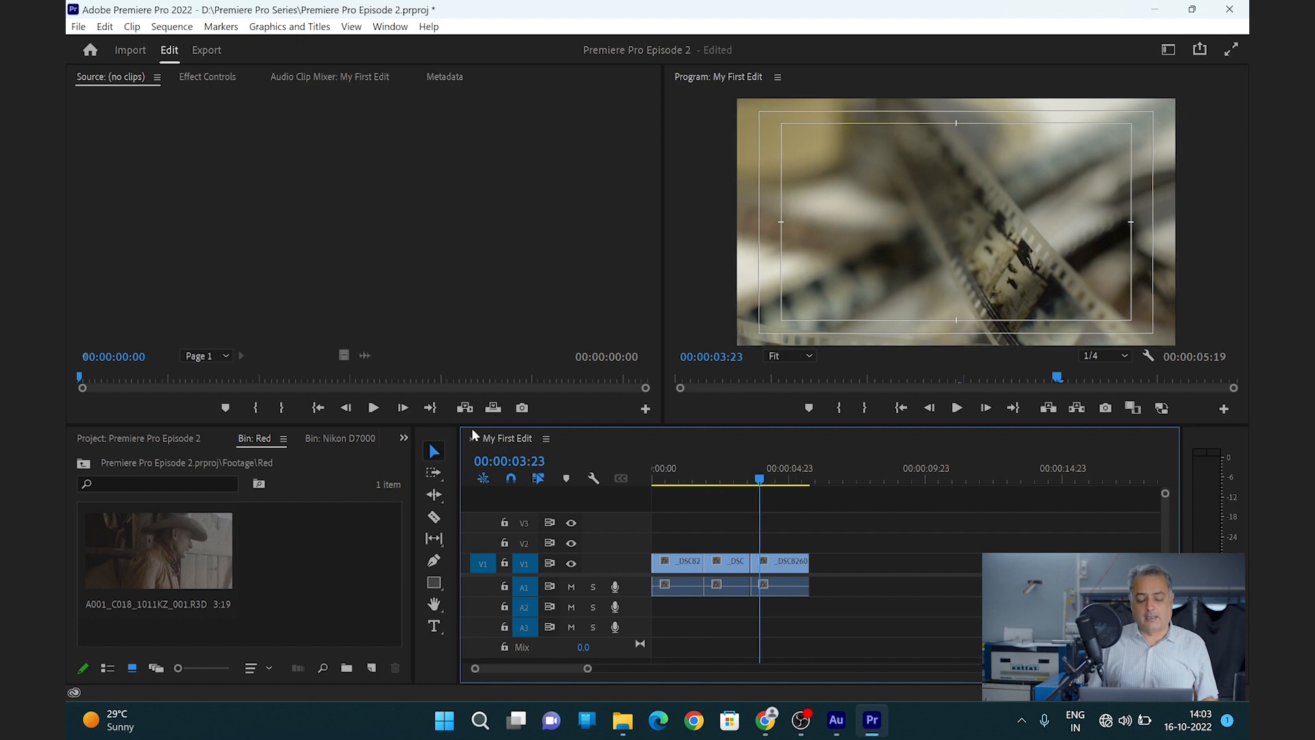
drag(159, 581, 811, 561)
mouse_move(840, 482)
mouse_down()
mouse_move(889, 478)
mouse_move(828, 478)
mouse_move(859, 478)
mouse_up()
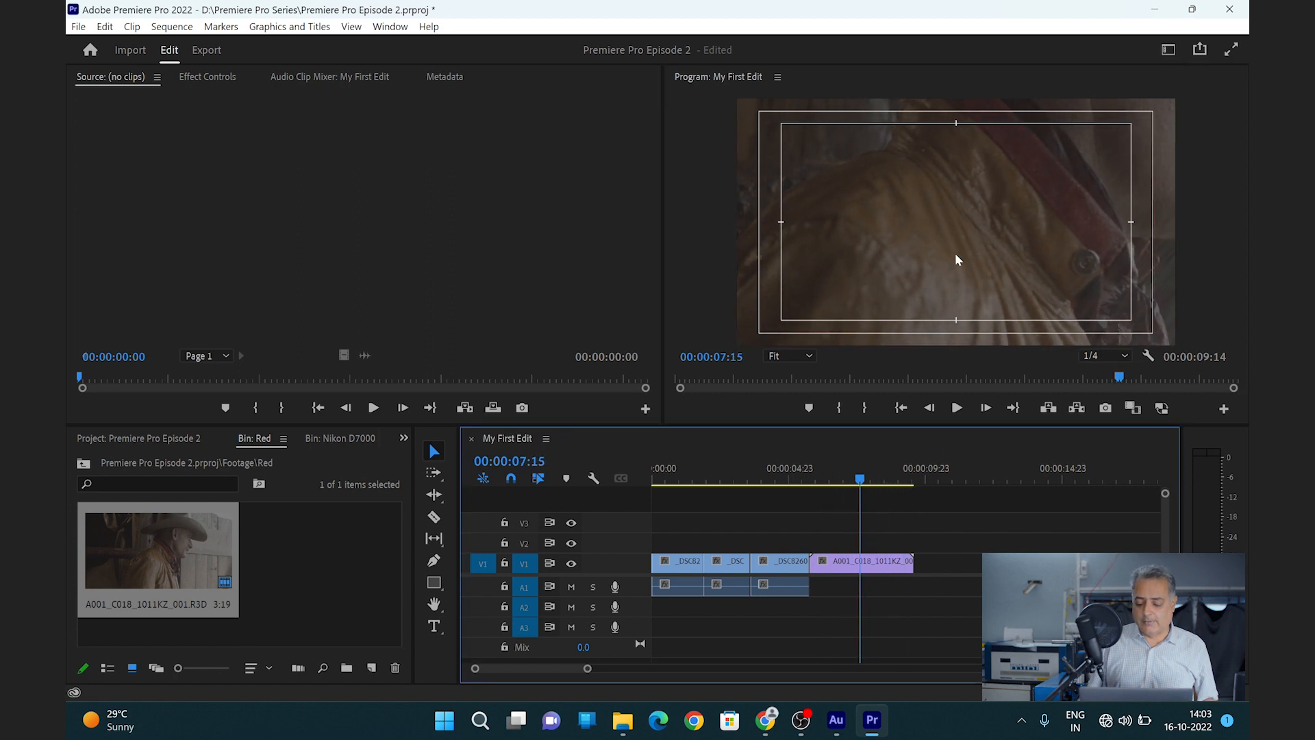
- Apply Set to Frame Size to the R3D clip on V1, and delete the clip from My First Edit
right_click(843, 572)
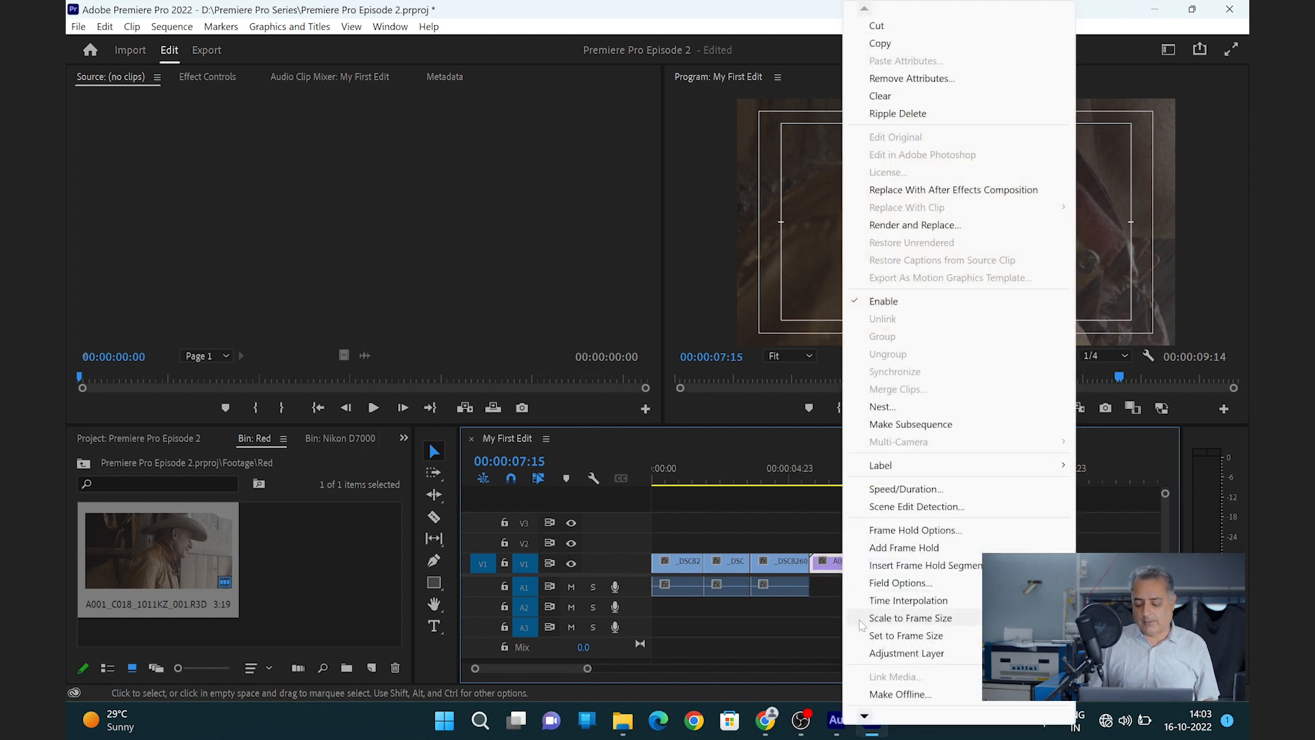
click(892, 637)
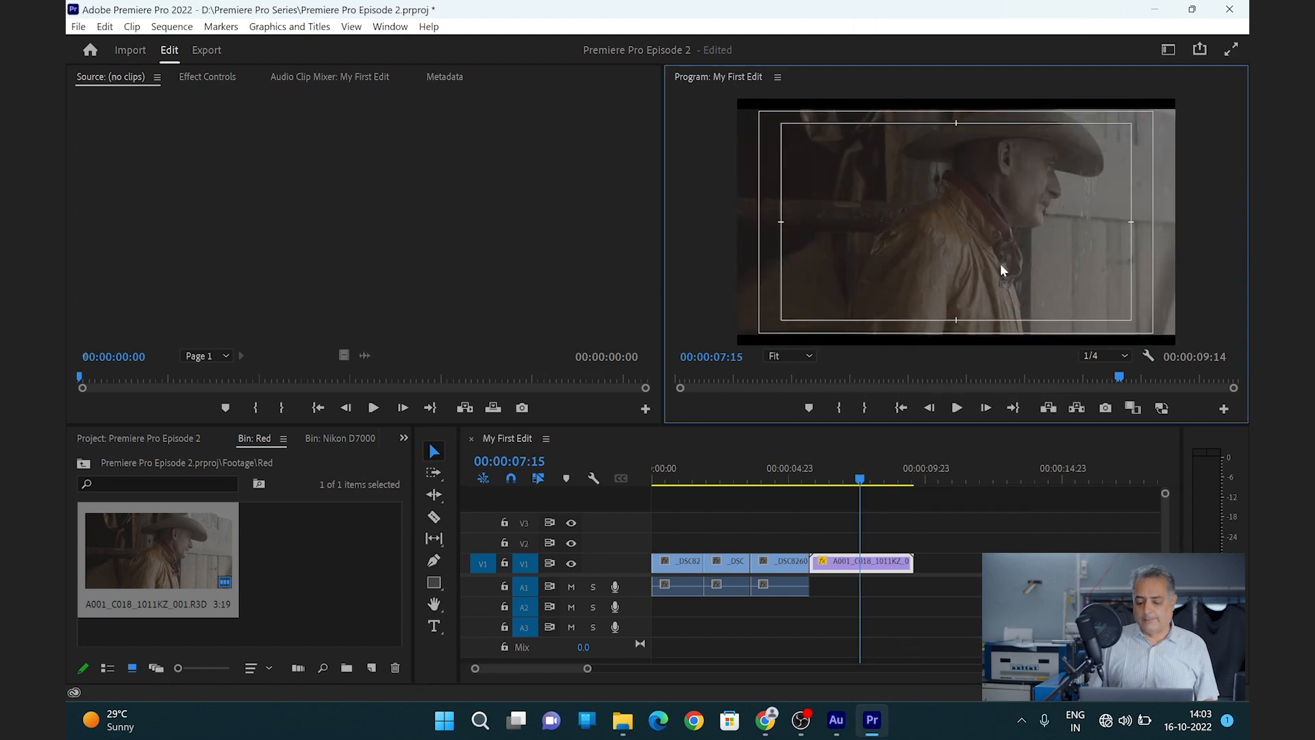
right_click(852, 562)
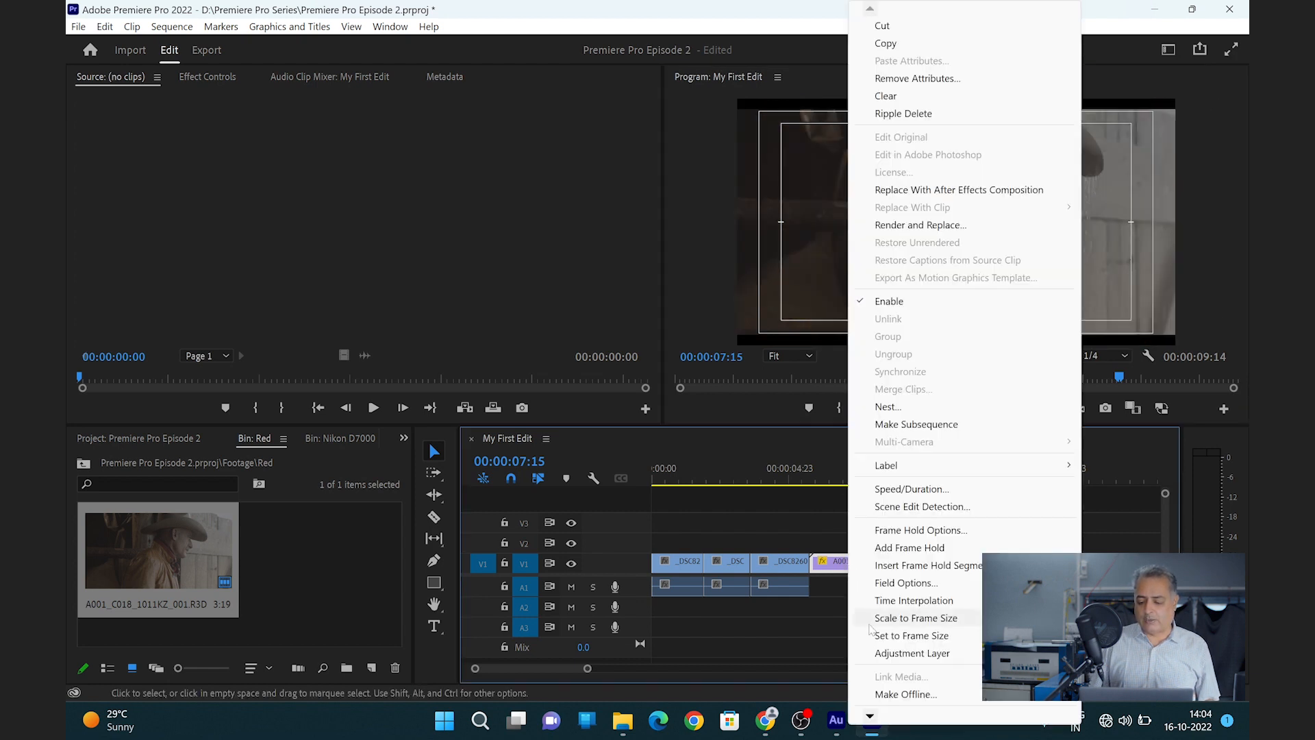
click(890, 636)
right_click(831, 569)
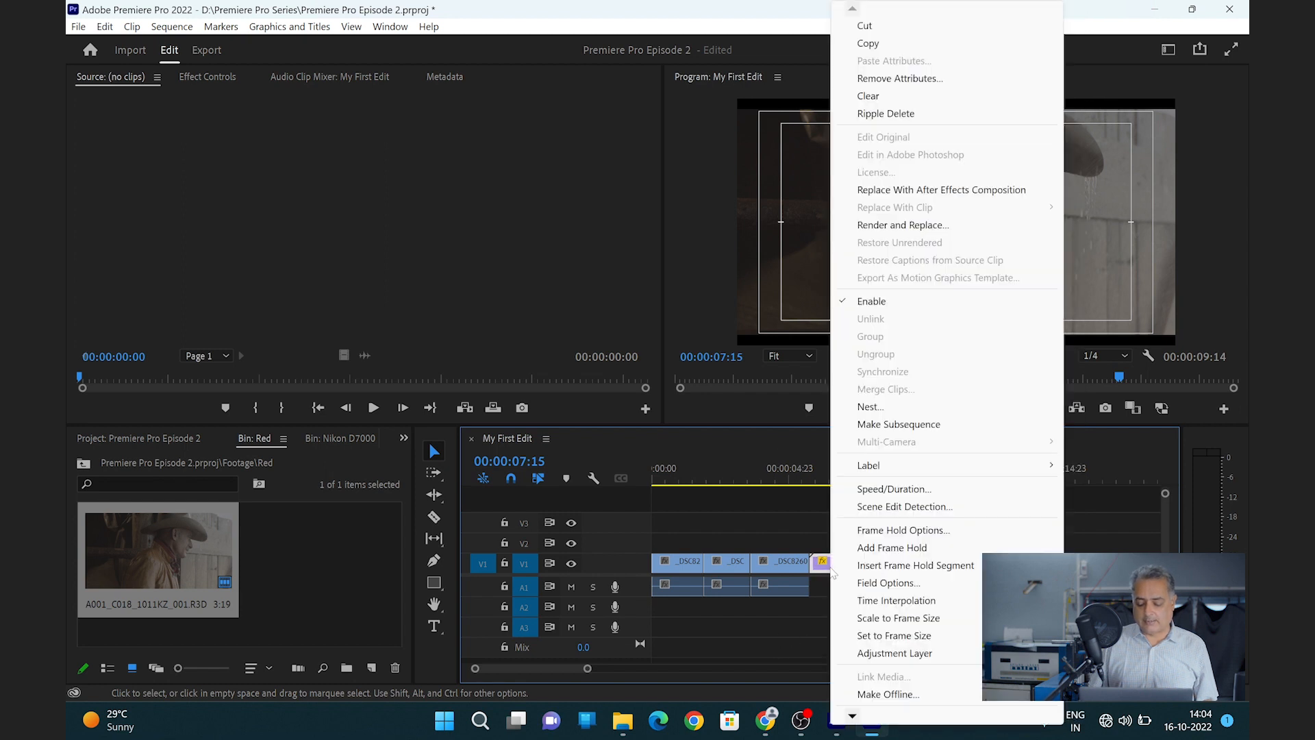
click(862, 636)
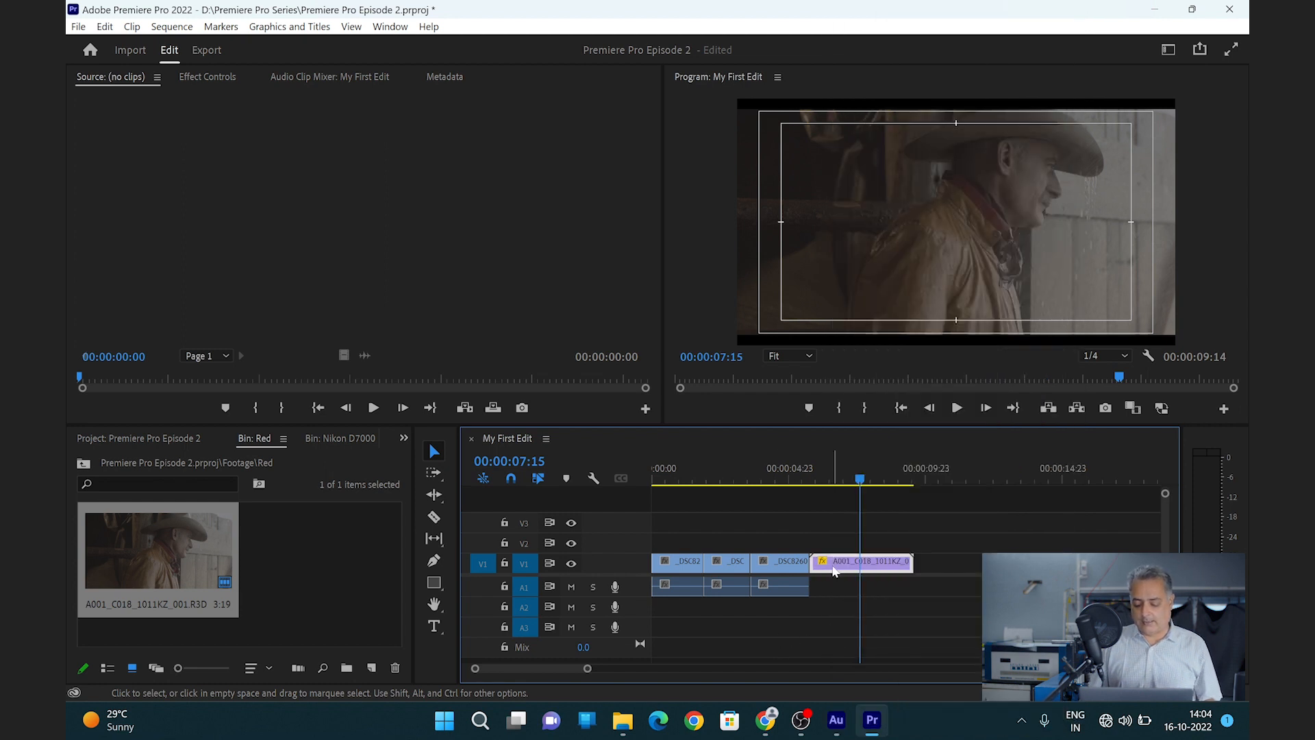
key(Delete)
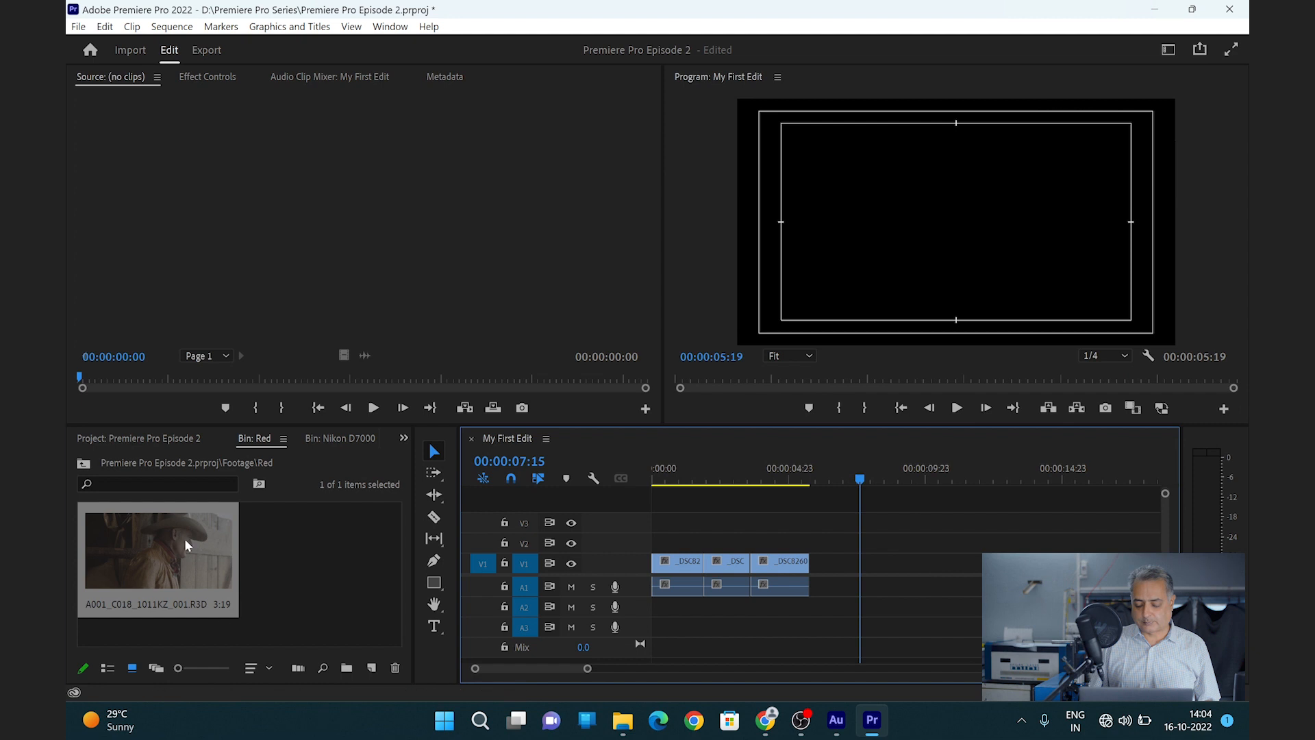
- Create a new sequence from A001_C018_1011KZ_001.R3D in the Red bin that matches the clip's settings
click(277, 559)
click(210, 577)
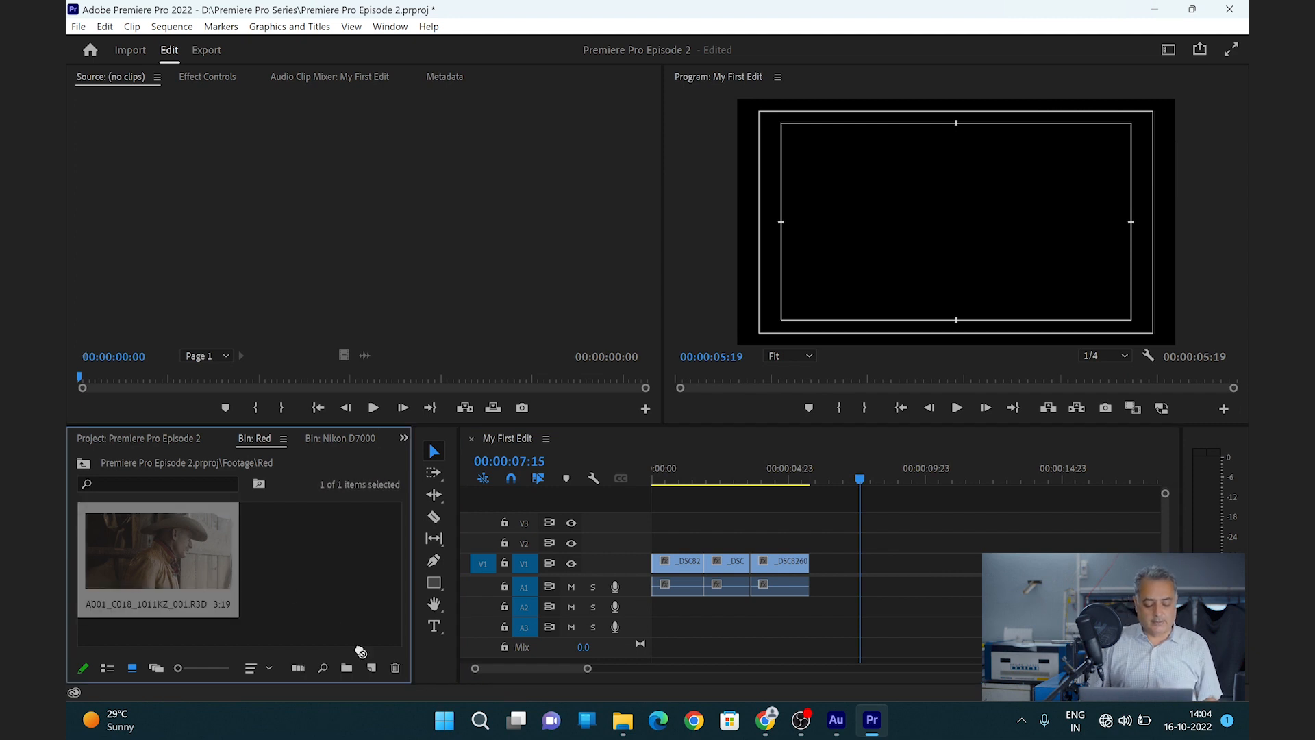
drag(375, 671, 373, 669)
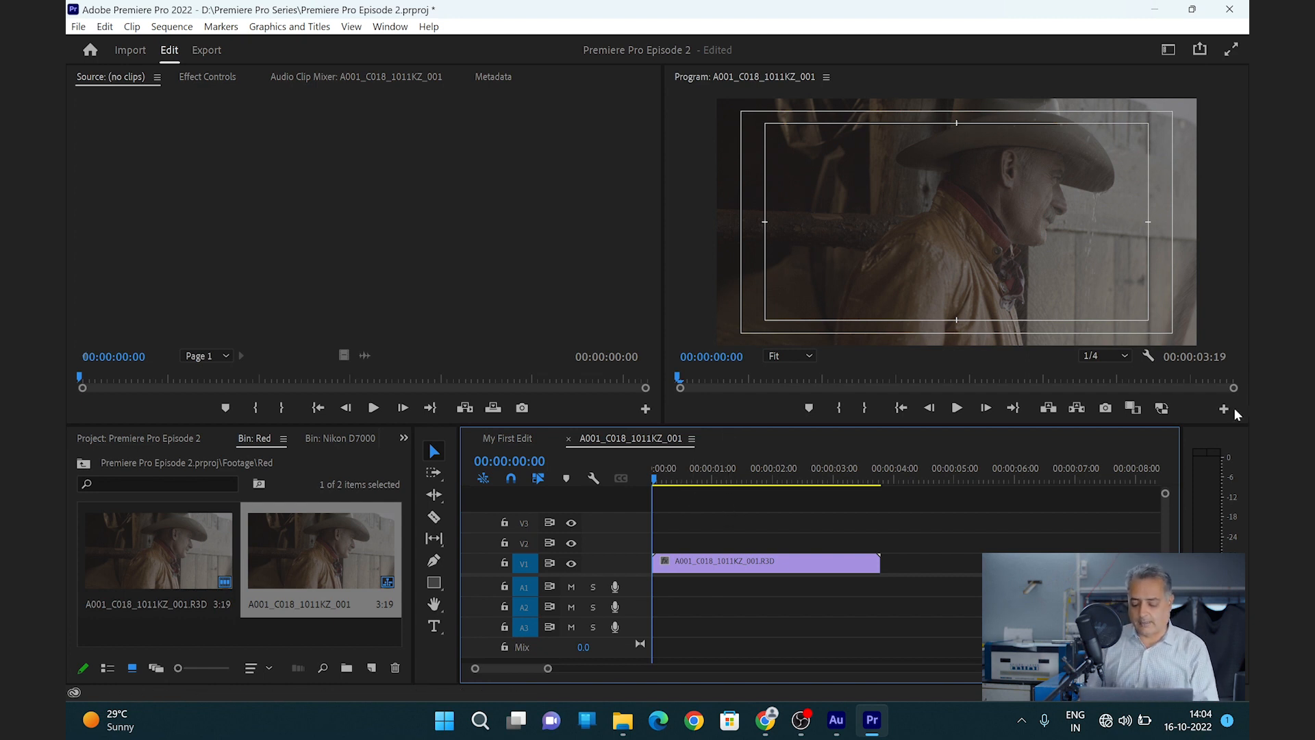
- Try playing the new sequence at Full playback resolution, and lower the playback resolution to 1/8
click(1123, 356)
click(1120, 369)
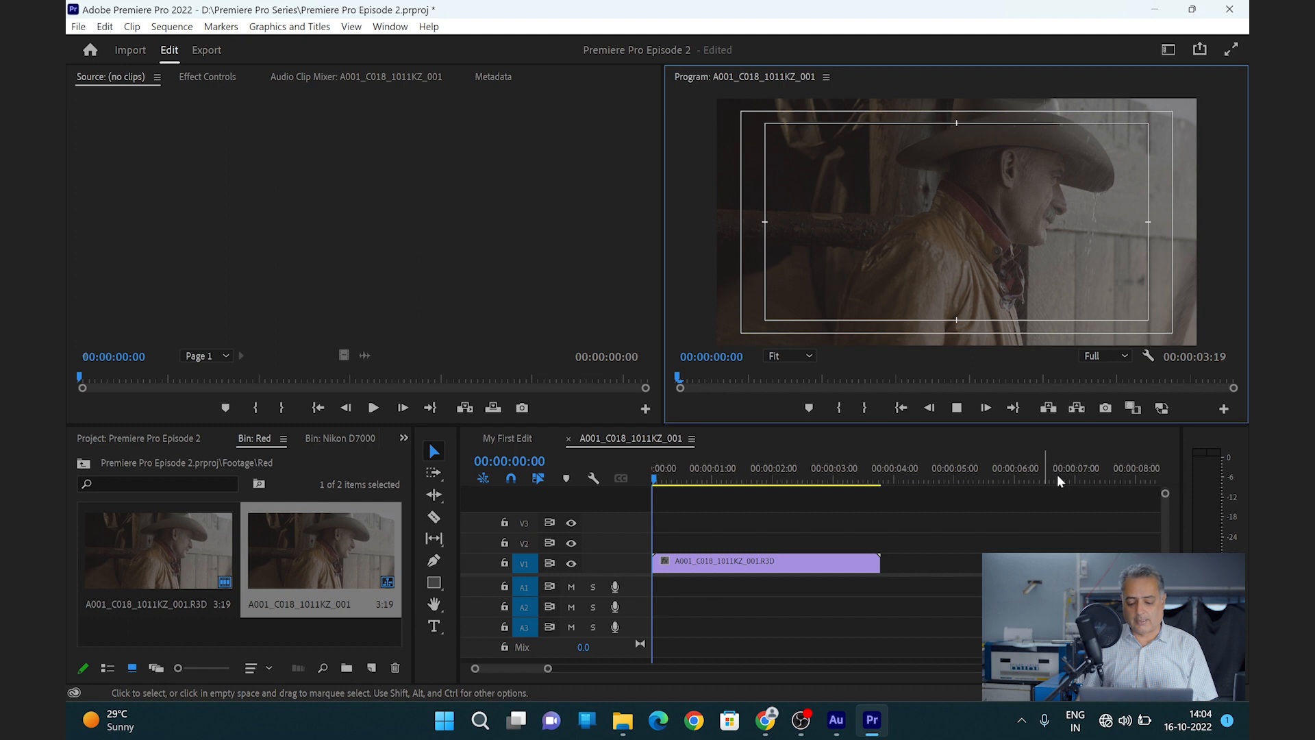
click(1013, 488)
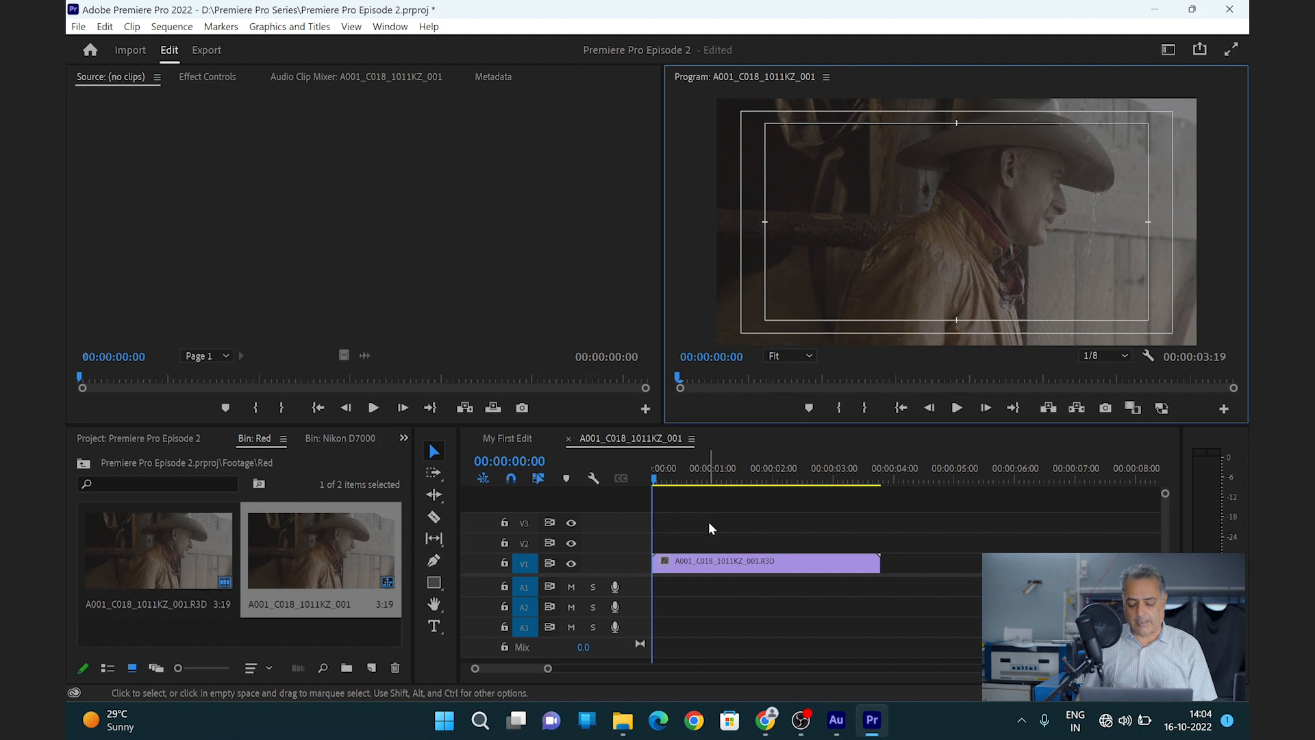
- Play the sequence from the start several times to check how smoothly it runs at 1/8 resolution
key(space)
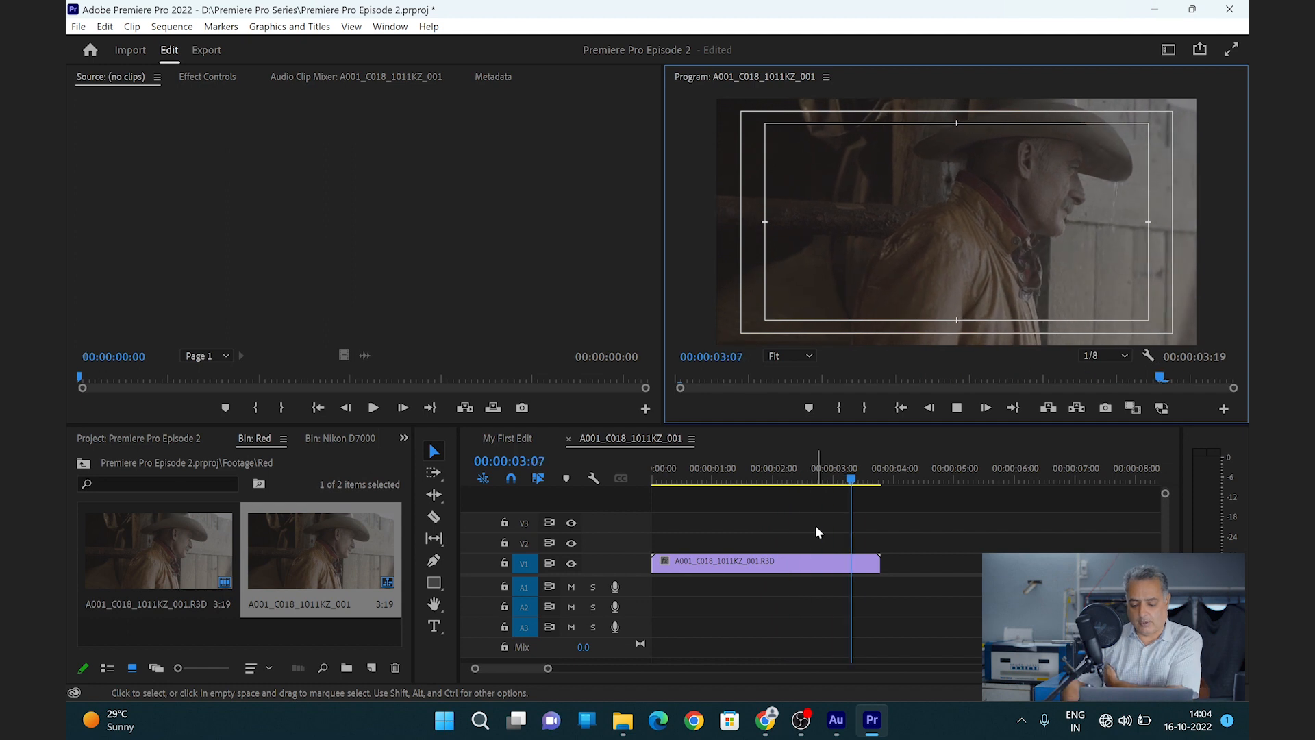
click(809, 528)
key(Home)
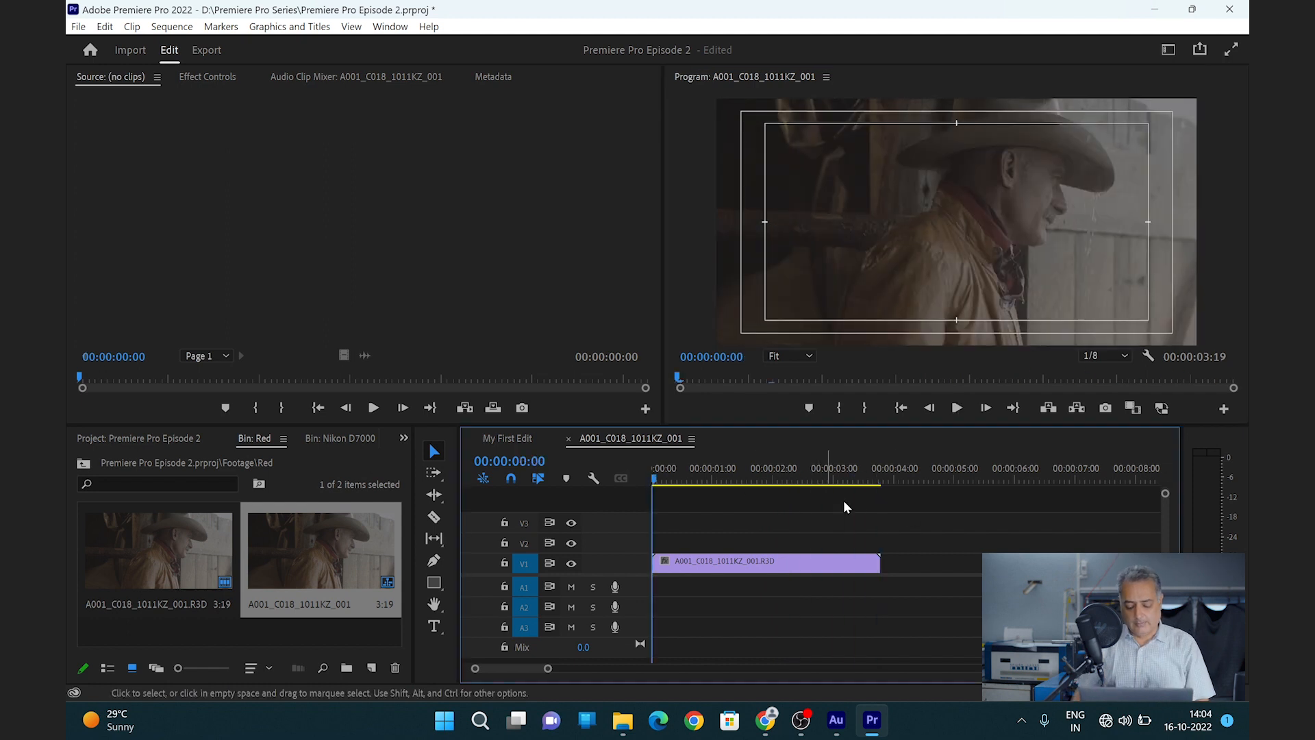
key(space)
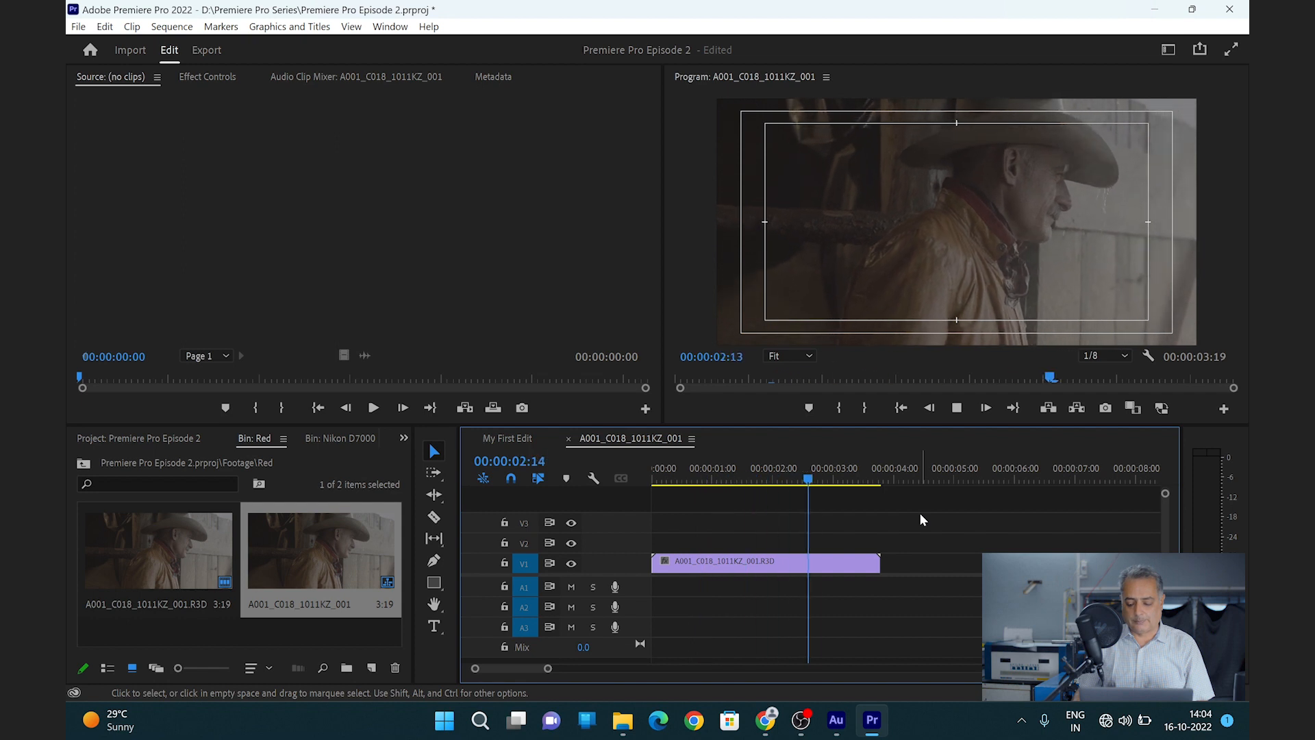
drag(854, 478, 591, 478)
key(space)
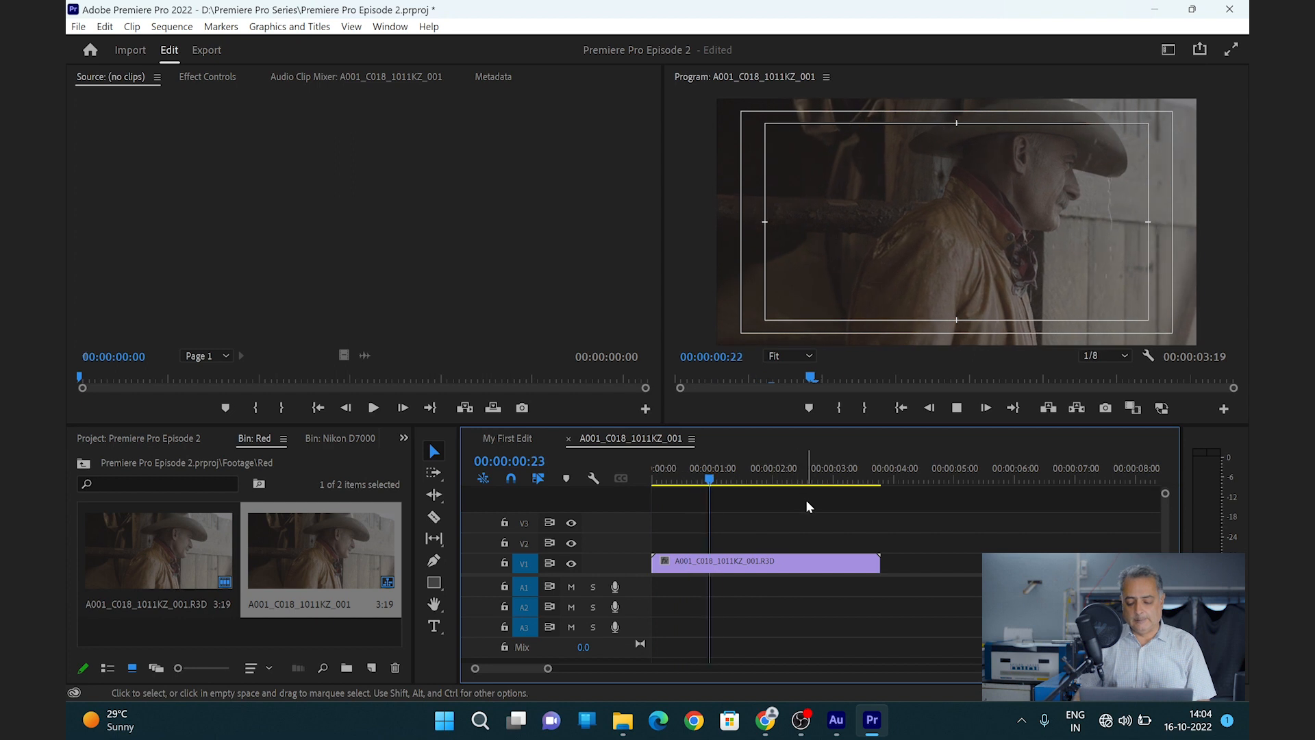
key(space)
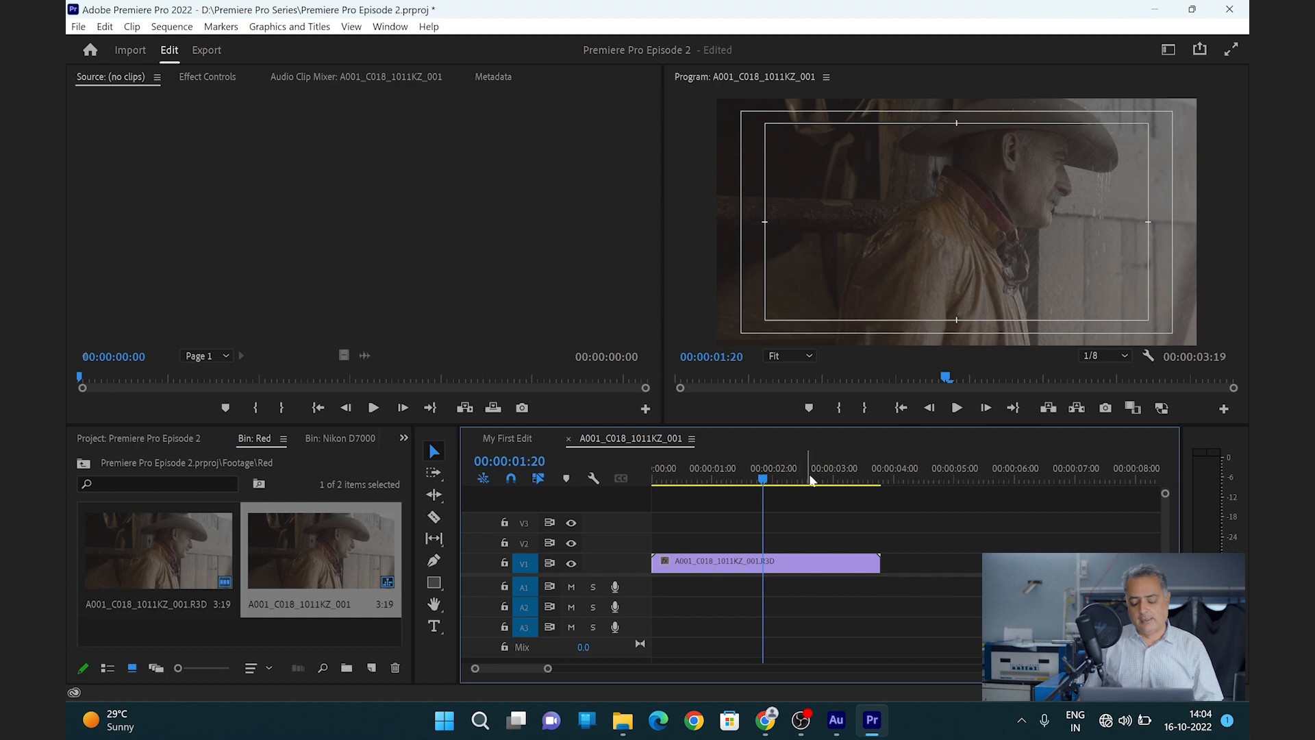
- Set the project's video renderer to Mercury Playback Engine Software Only in the general project settings
click(79, 27)
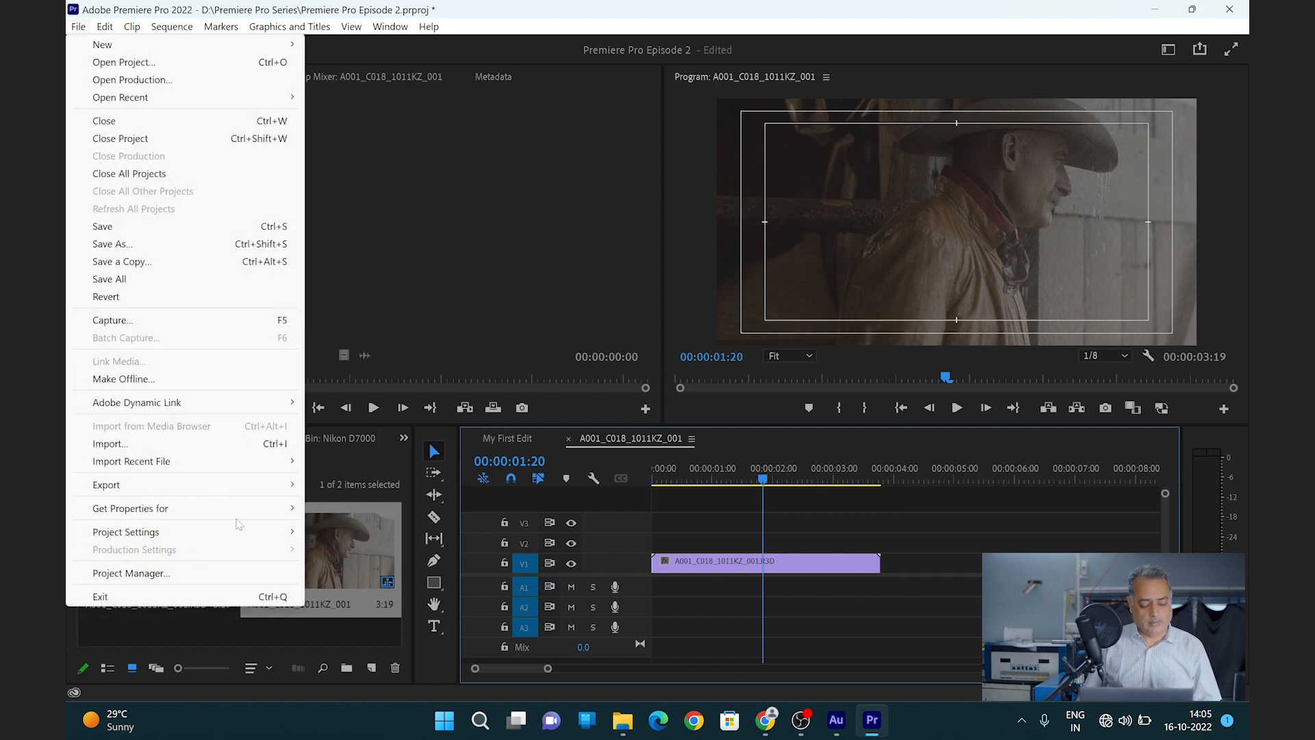
mouse_move(248, 538)
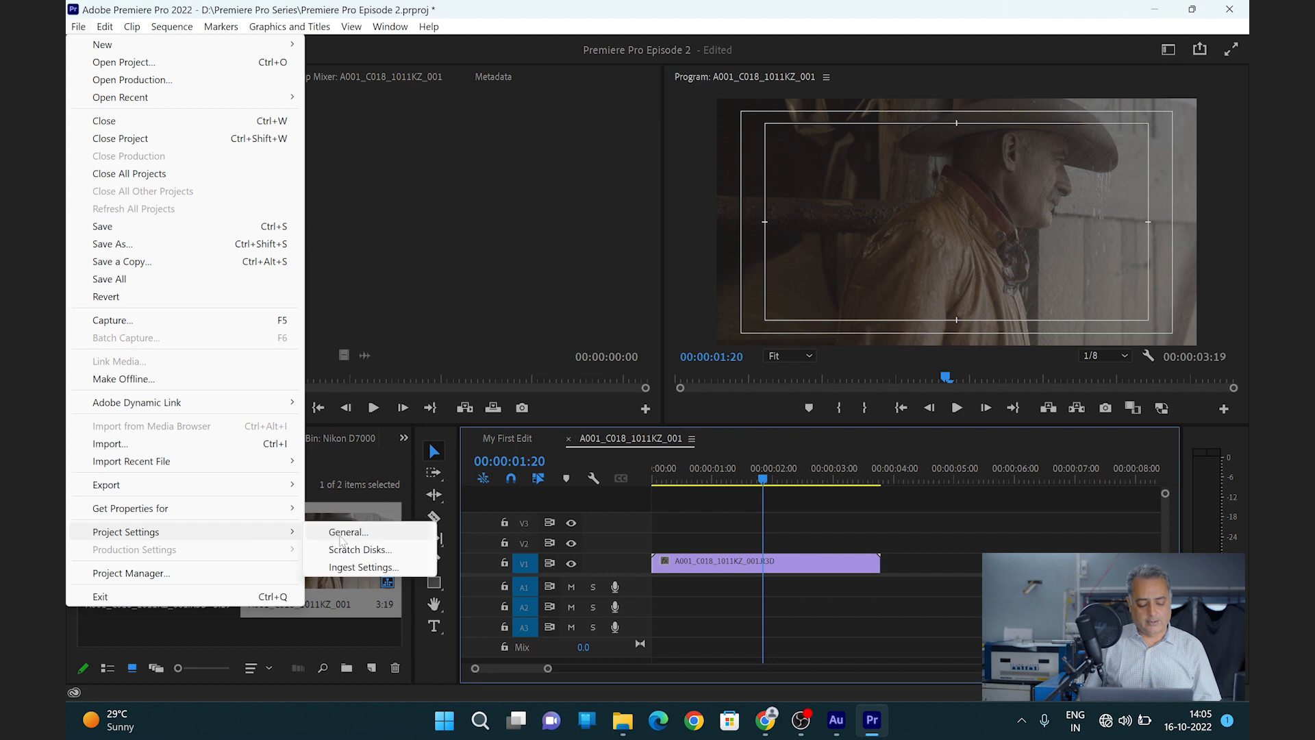
click(346, 533)
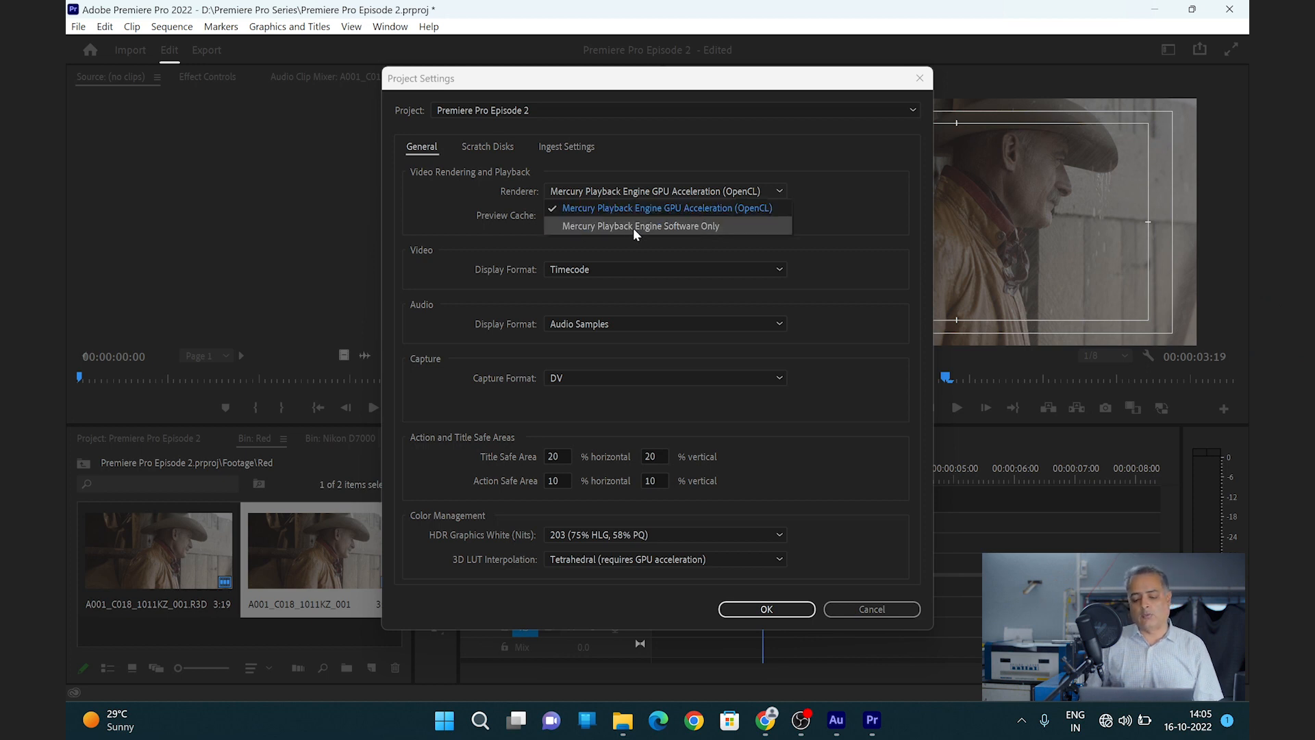
click(716, 228)
click(754, 615)
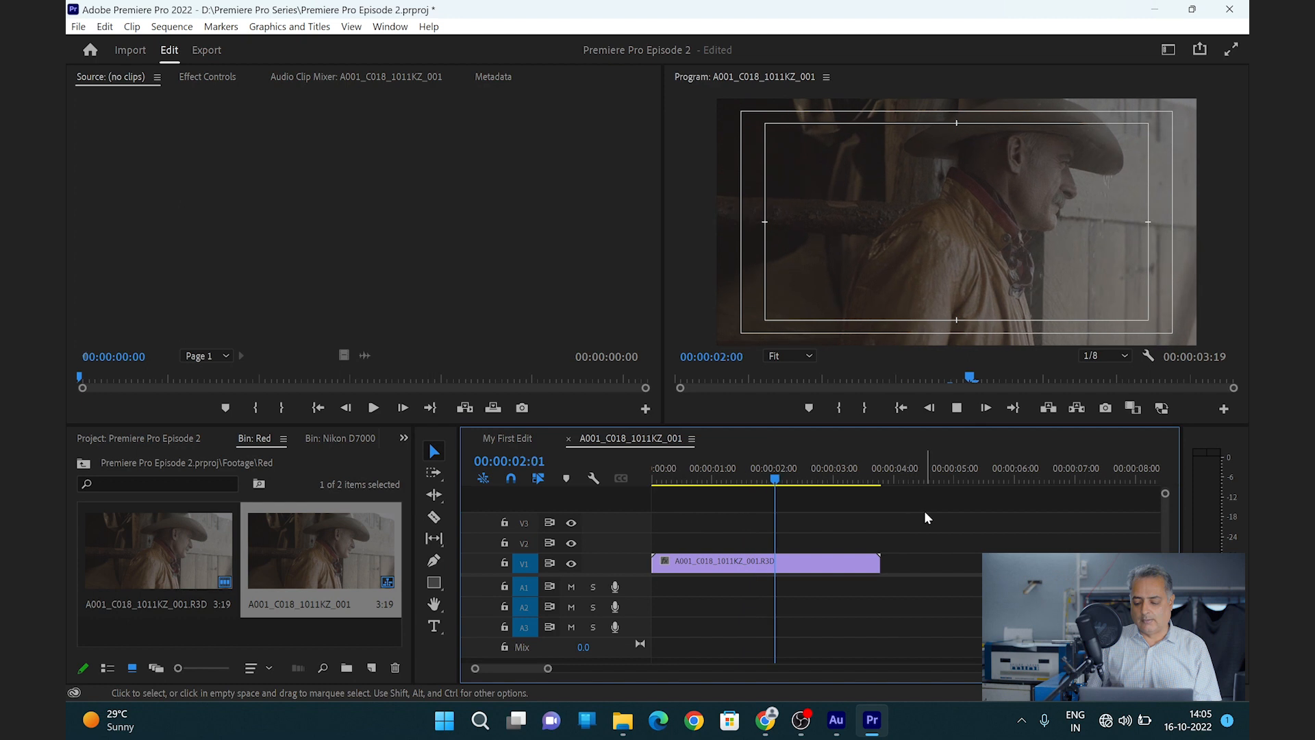
- Set the playback resolution to 1/4, play the A001_C018_1011KZ_001 sequence from the start, and scrub through it
click(648, 478)
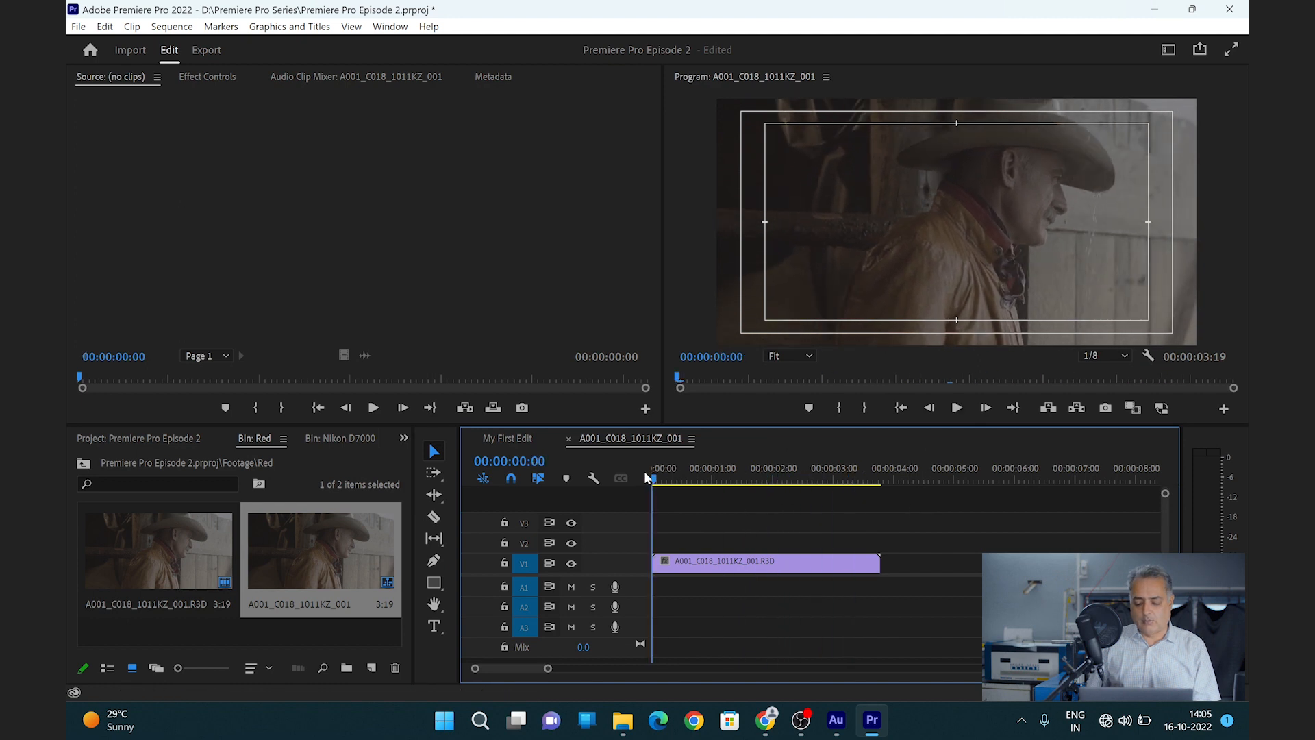
click(1111, 356)
click(1117, 402)
click(940, 513)
key(space)
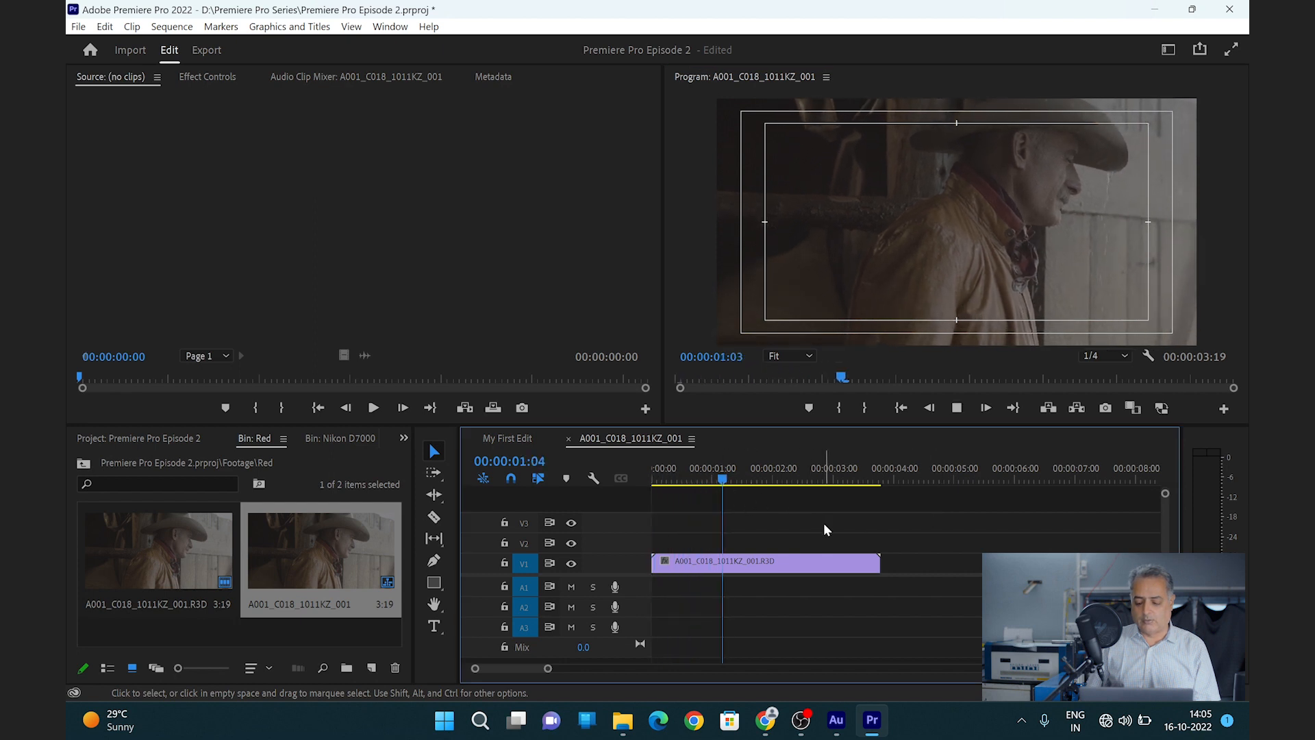
click(675, 472)
drag(670, 472, 770, 469)
- Try Mercury Playback Engine GPU Acceleration (OpenCL) as the project renderer, and set it back to Software Only
click(80, 29)
mouse_move(214, 539)
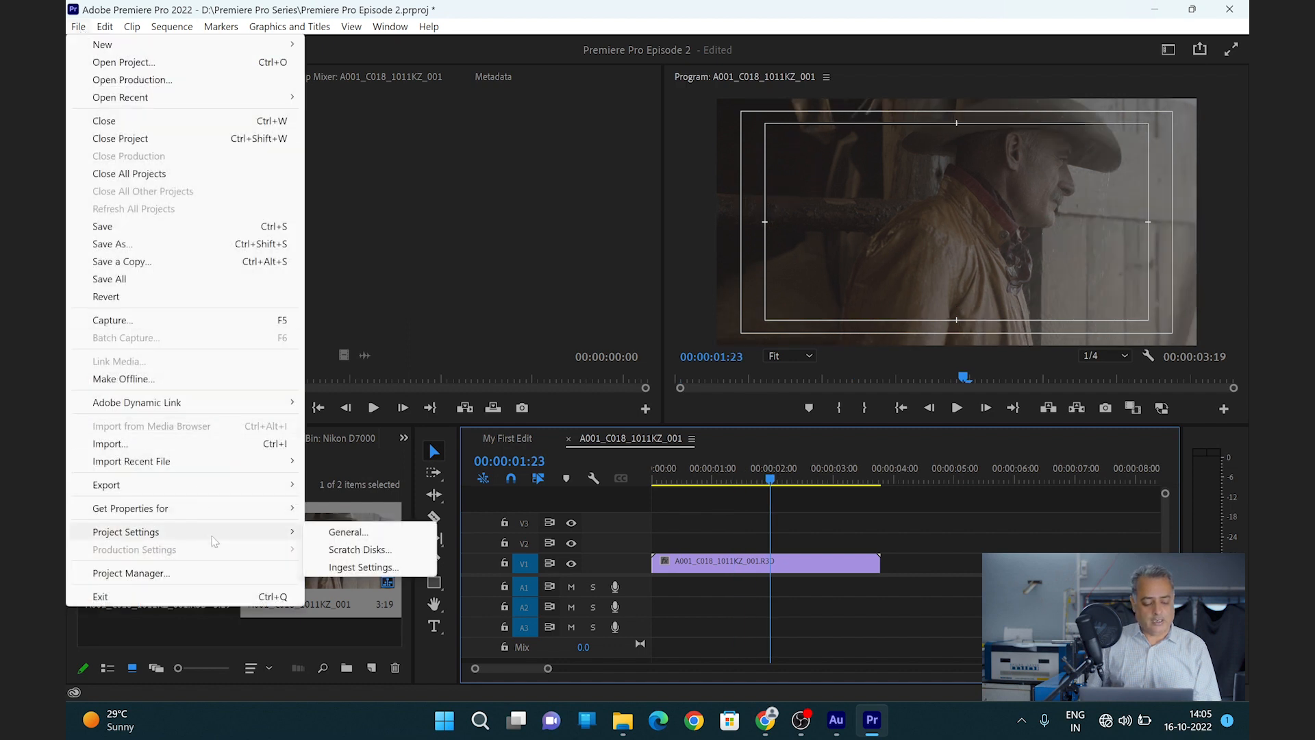
click(334, 534)
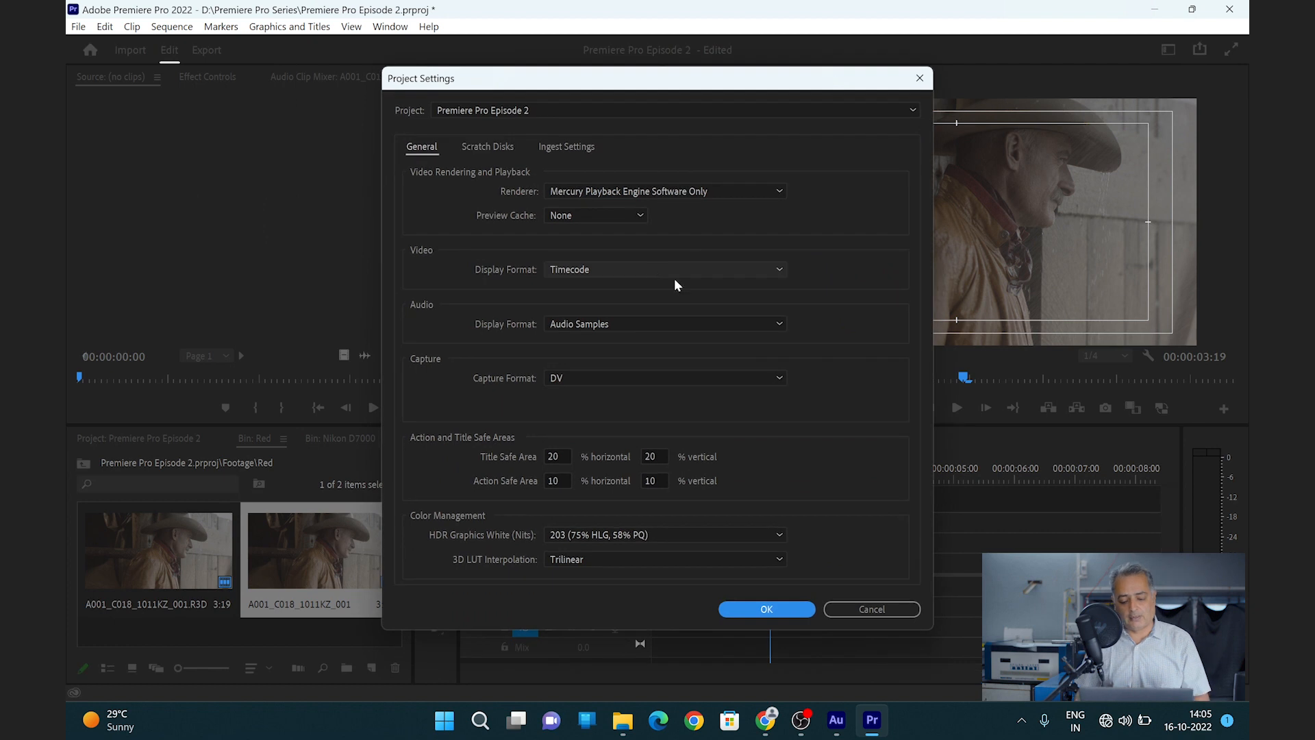
click(729, 192)
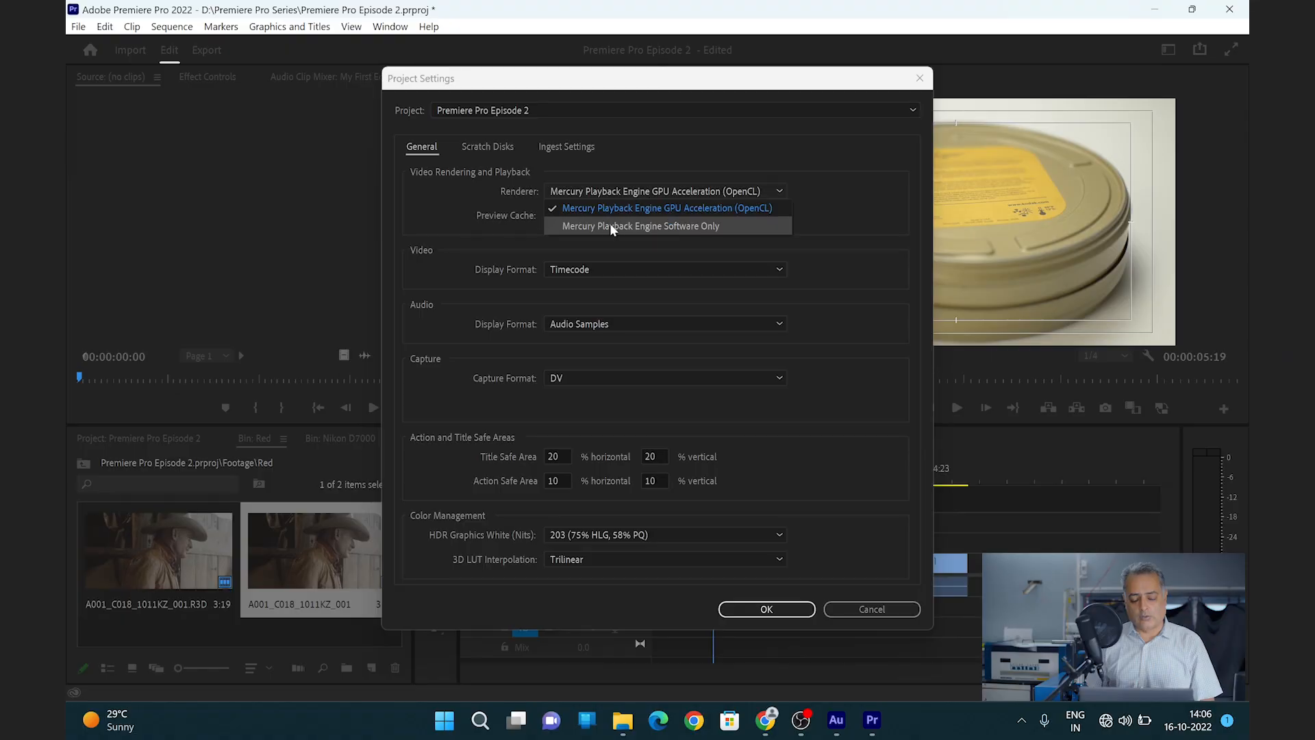
click(609, 225)
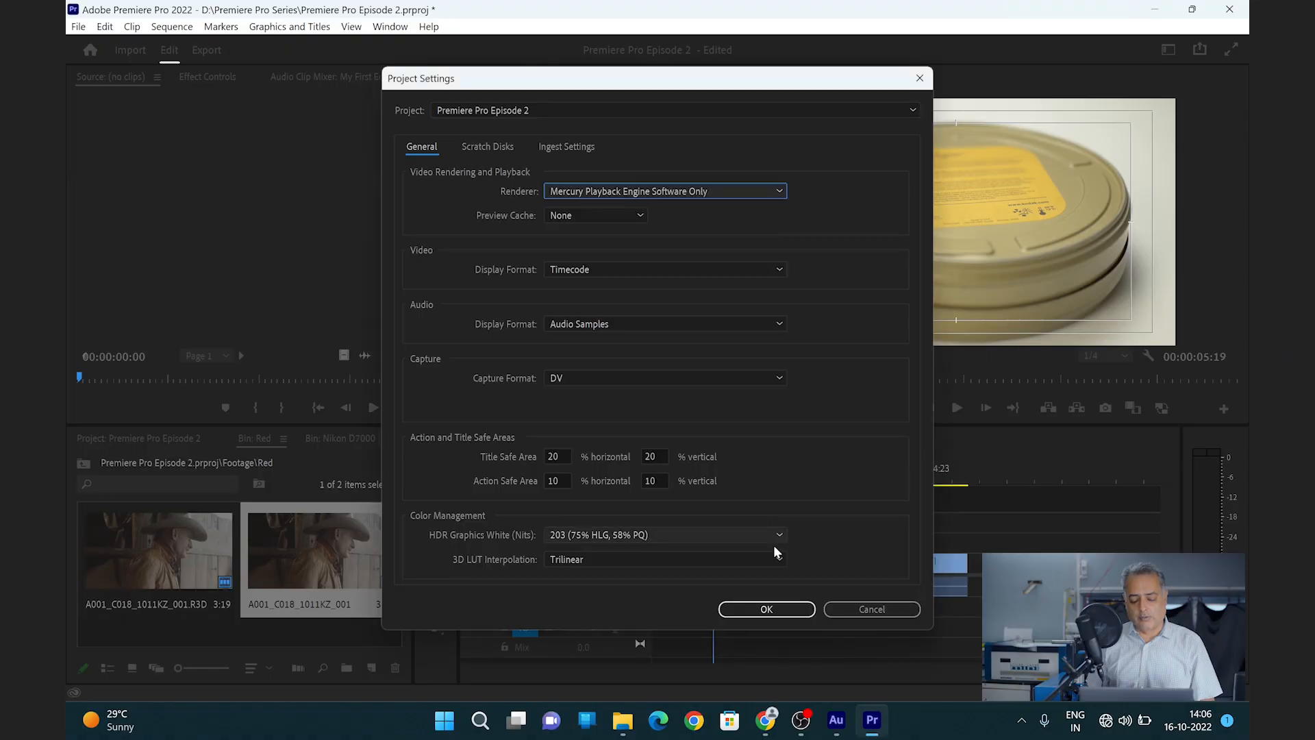
click(766, 609)
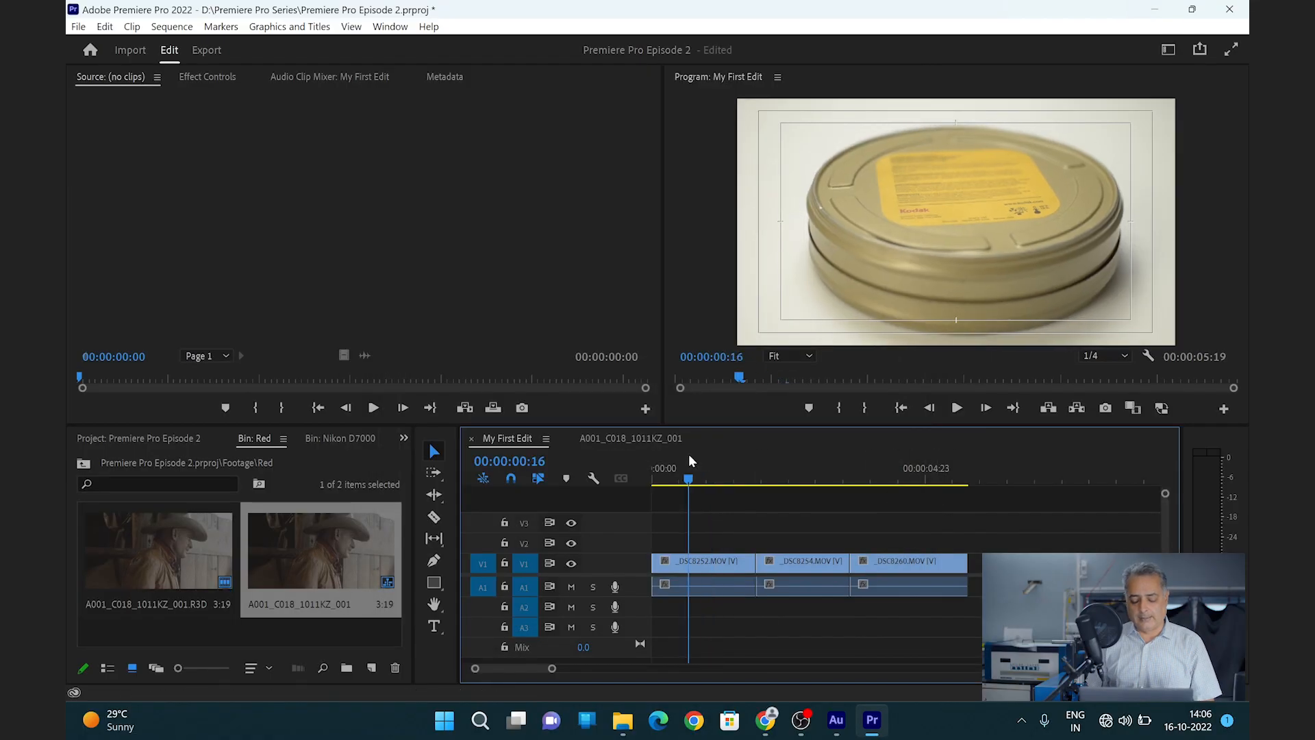
- Play My First Edit several times at 1/4 resolution to check how smoothly it runs with the software renderer
key(space)
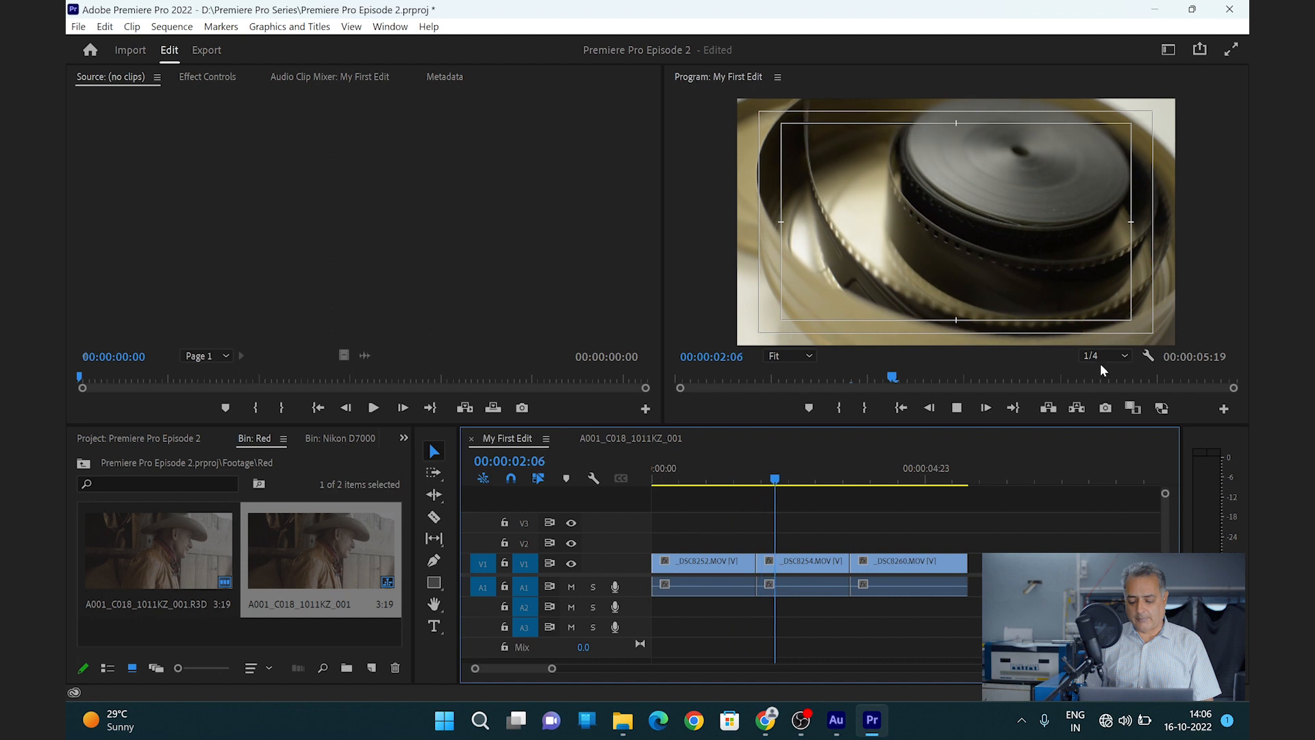
key(space)
click(1123, 358)
click(1124, 358)
drag(732, 468, 651, 465)
key(space)
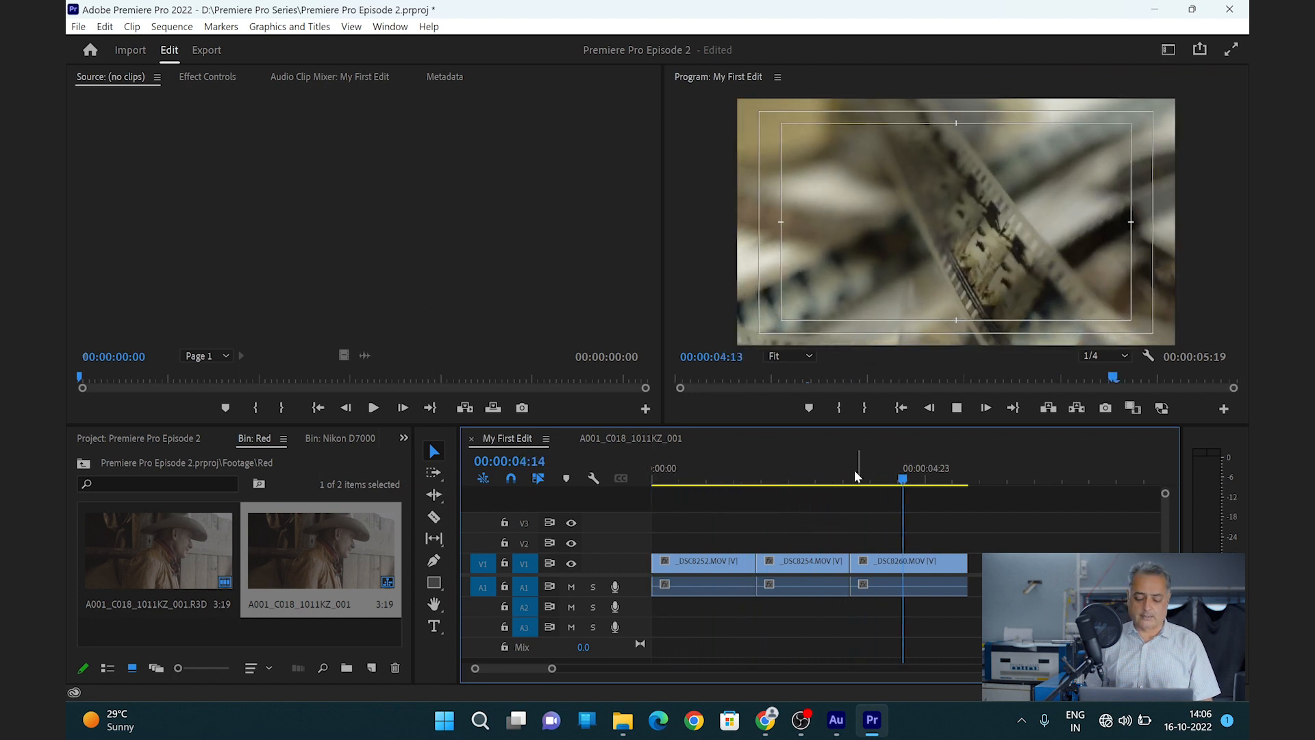
drag(853, 470, 632, 471)
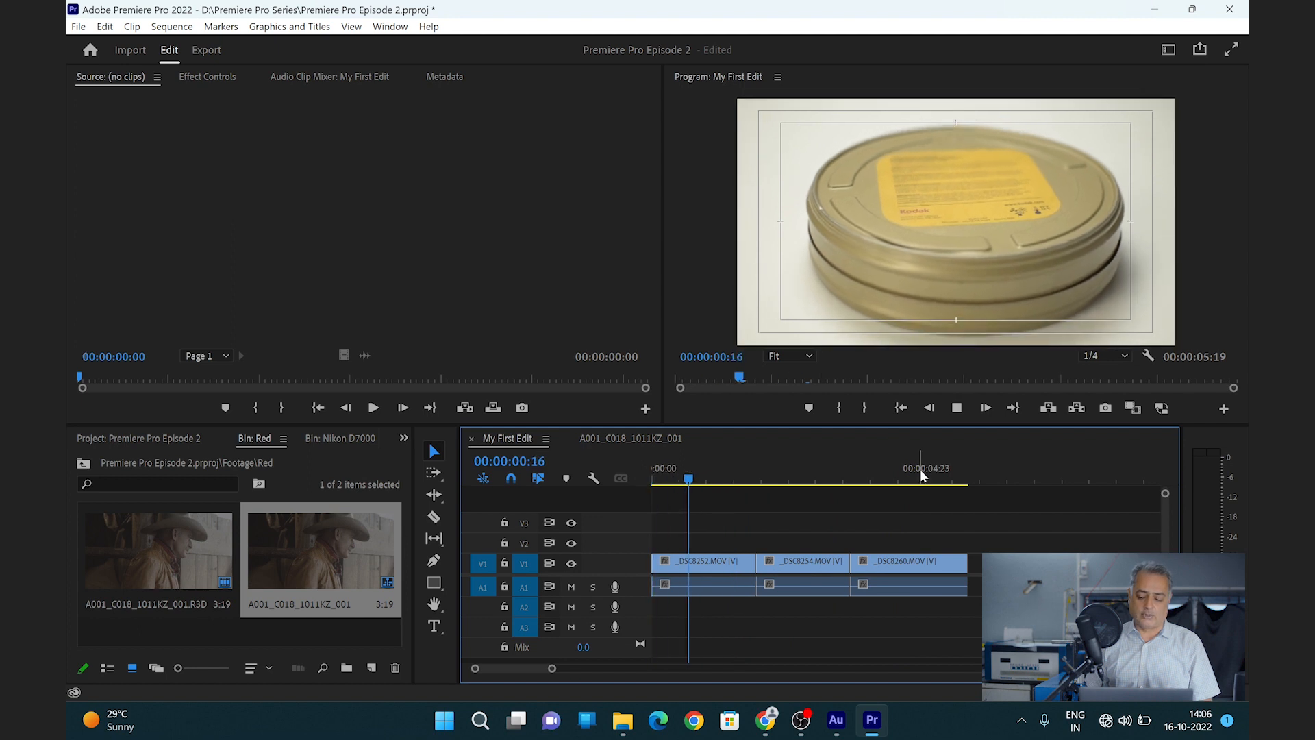
key(space)
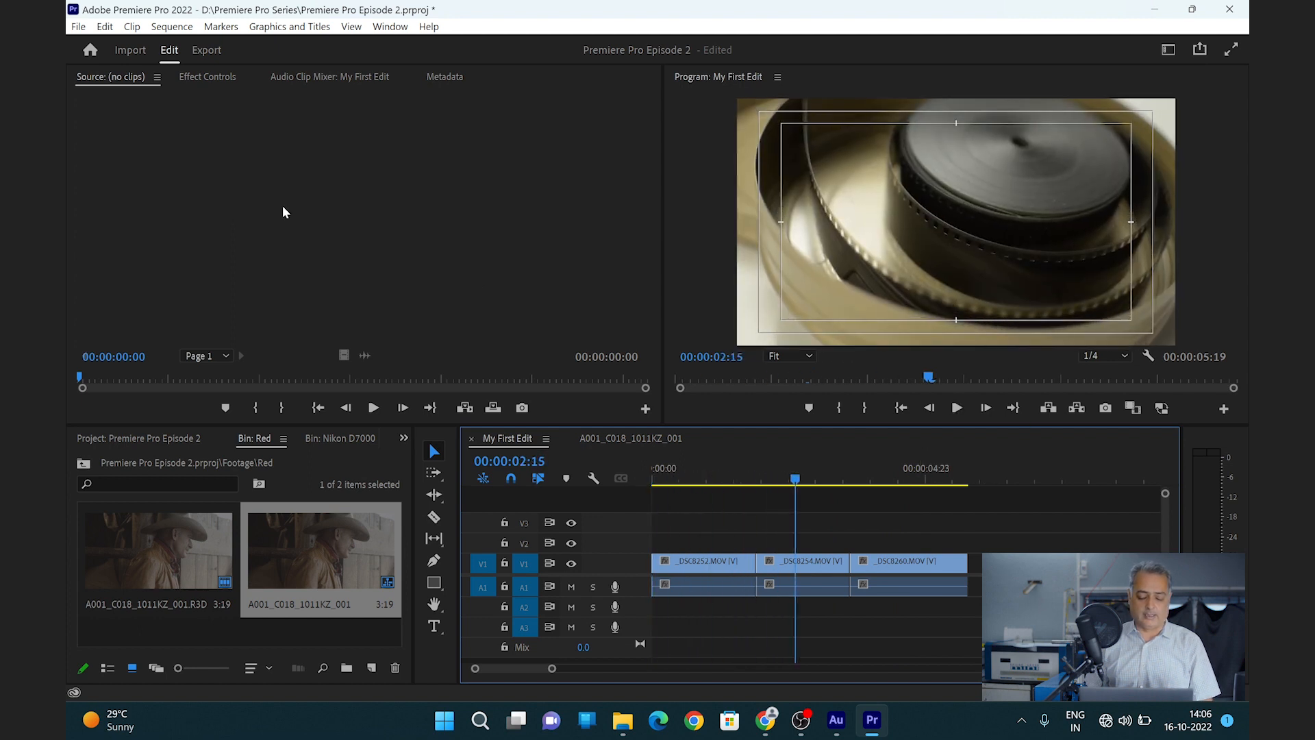
- Set the project renderer to Mercury Playback Engine GPU Acceleration (OpenCL), and return the playhead to the start of My First Edit
click(80, 27)
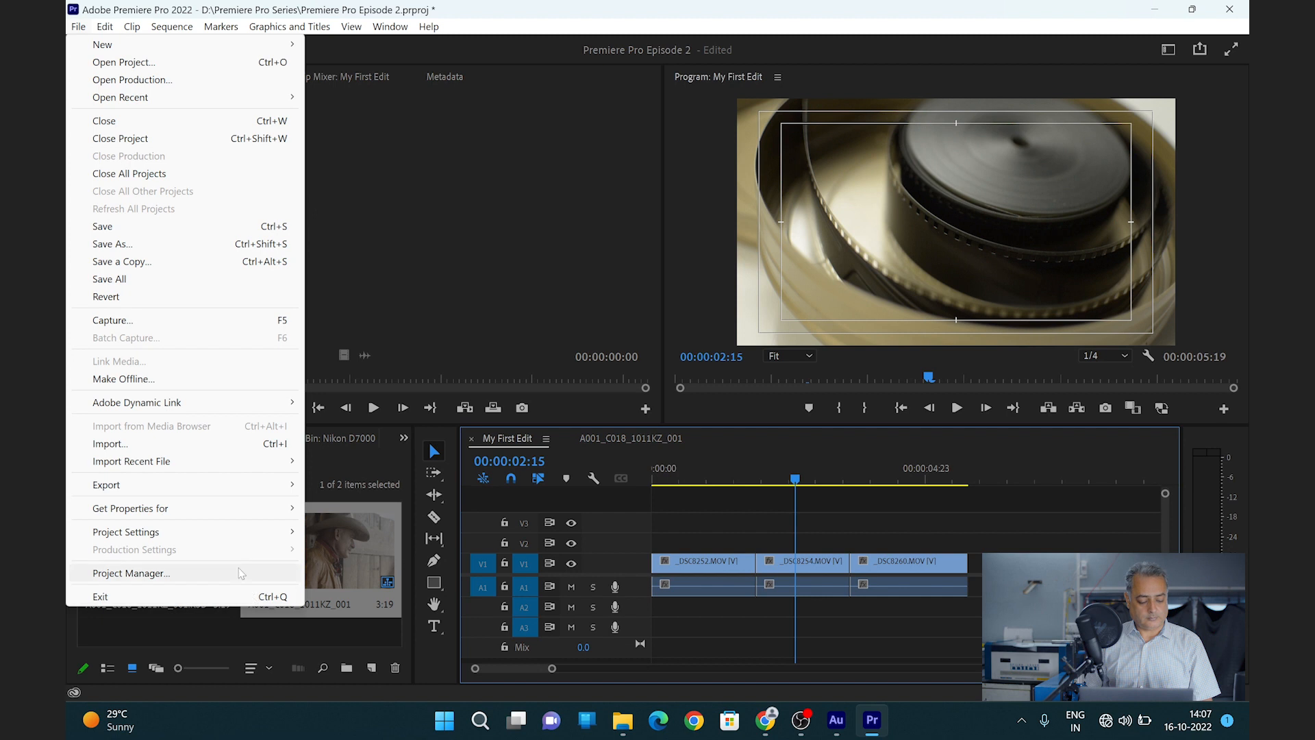
mouse_move(248, 532)
click(343, 532)
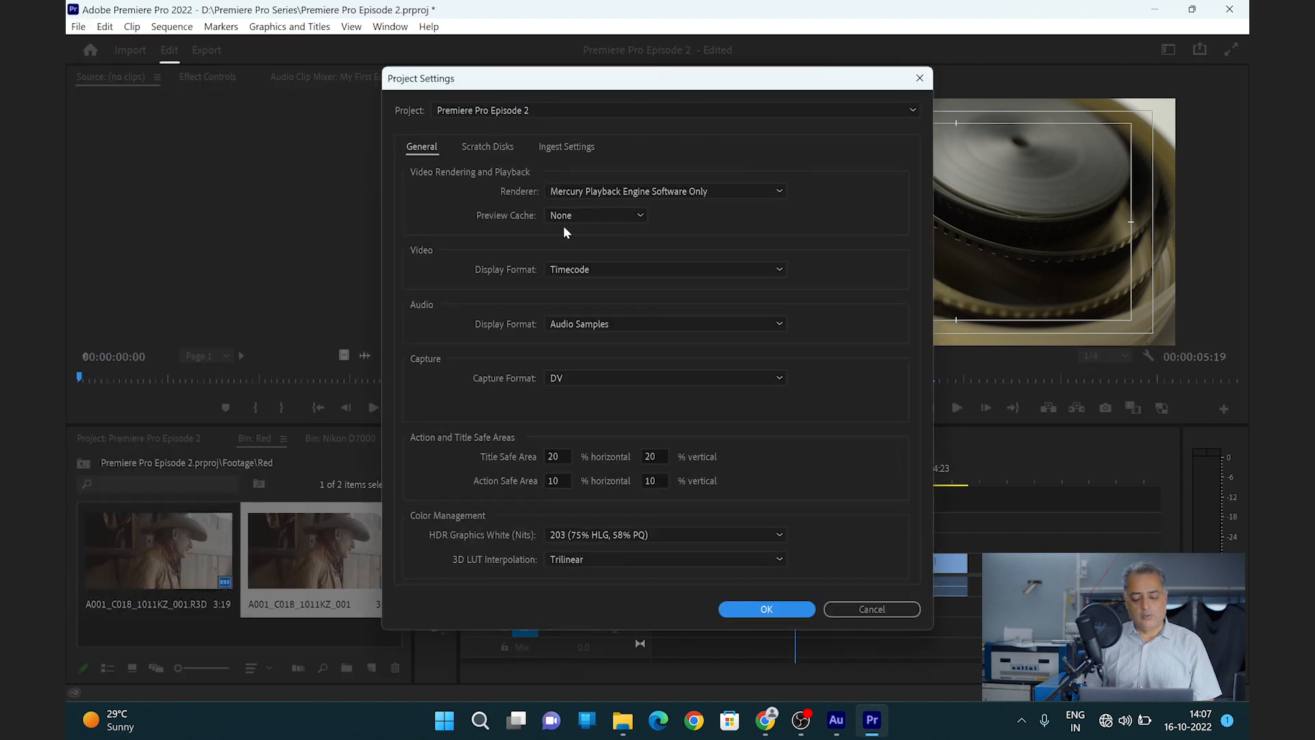
click(716, 192)
click(739, 206)
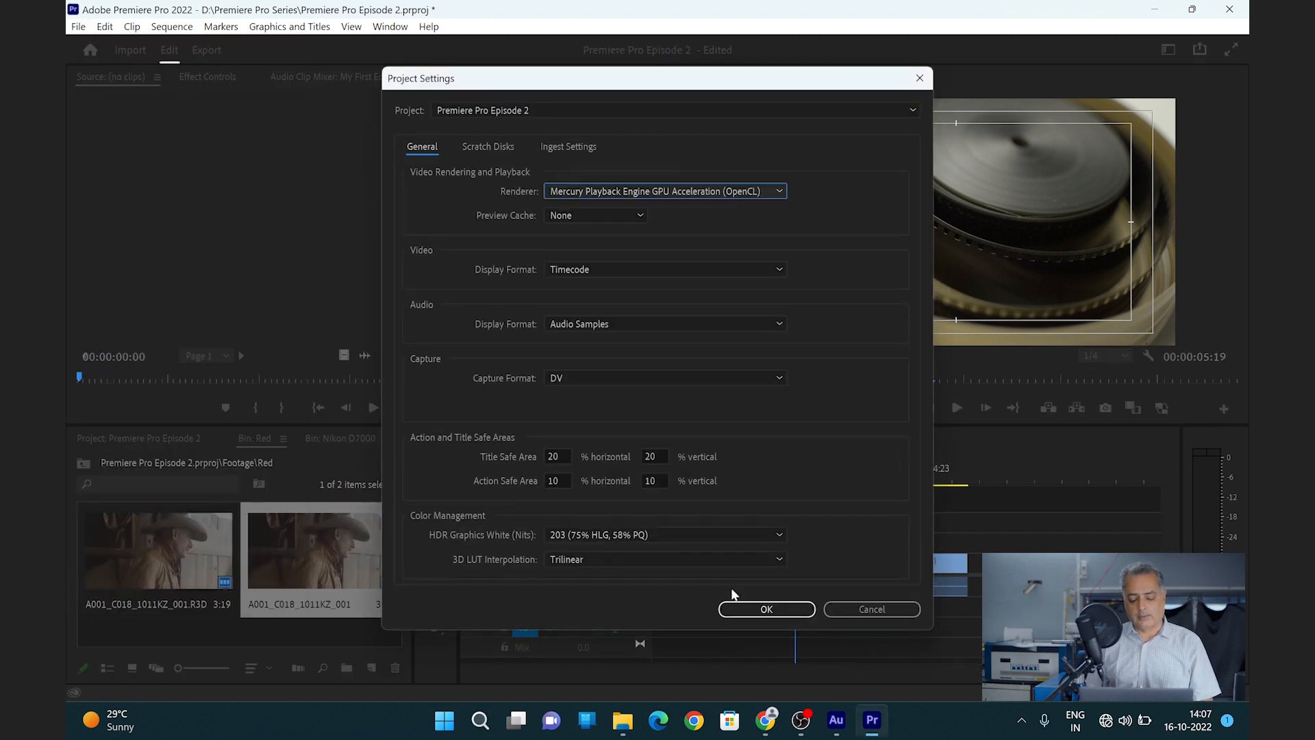
click(762, 608)
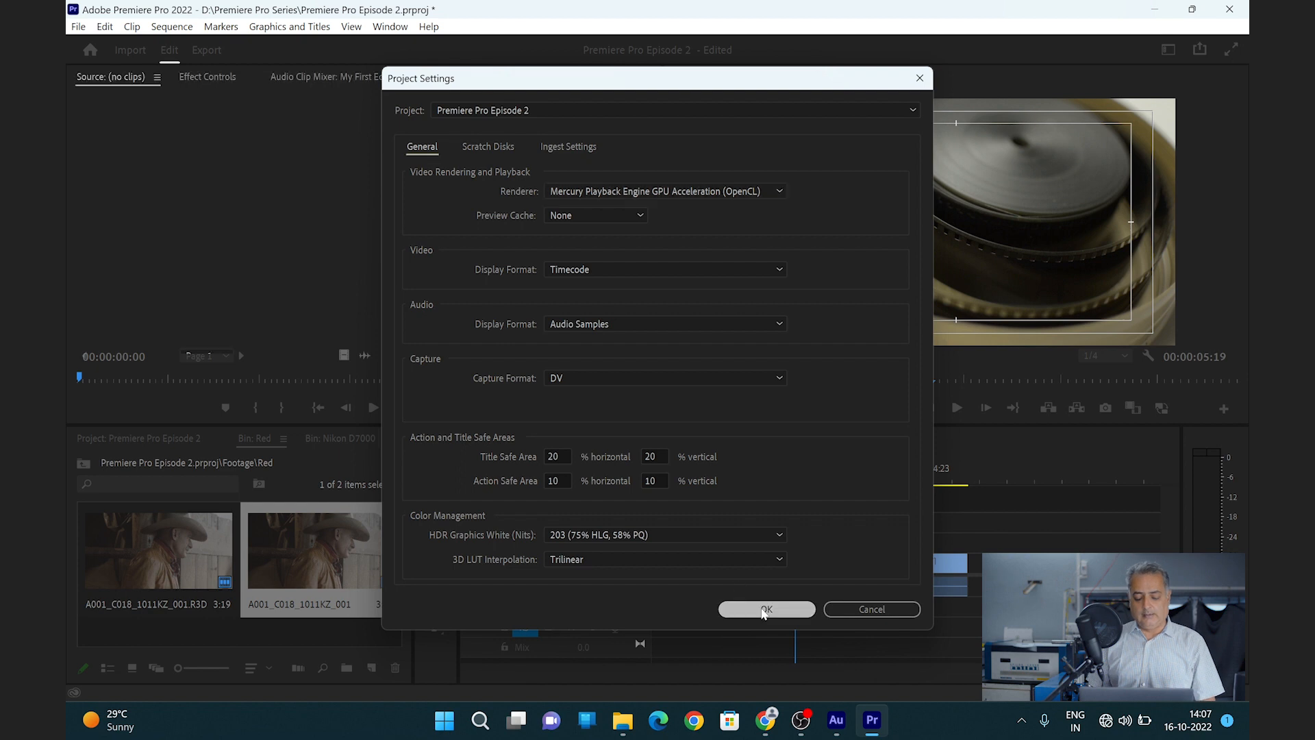
drag(759, 471, 410, 321)
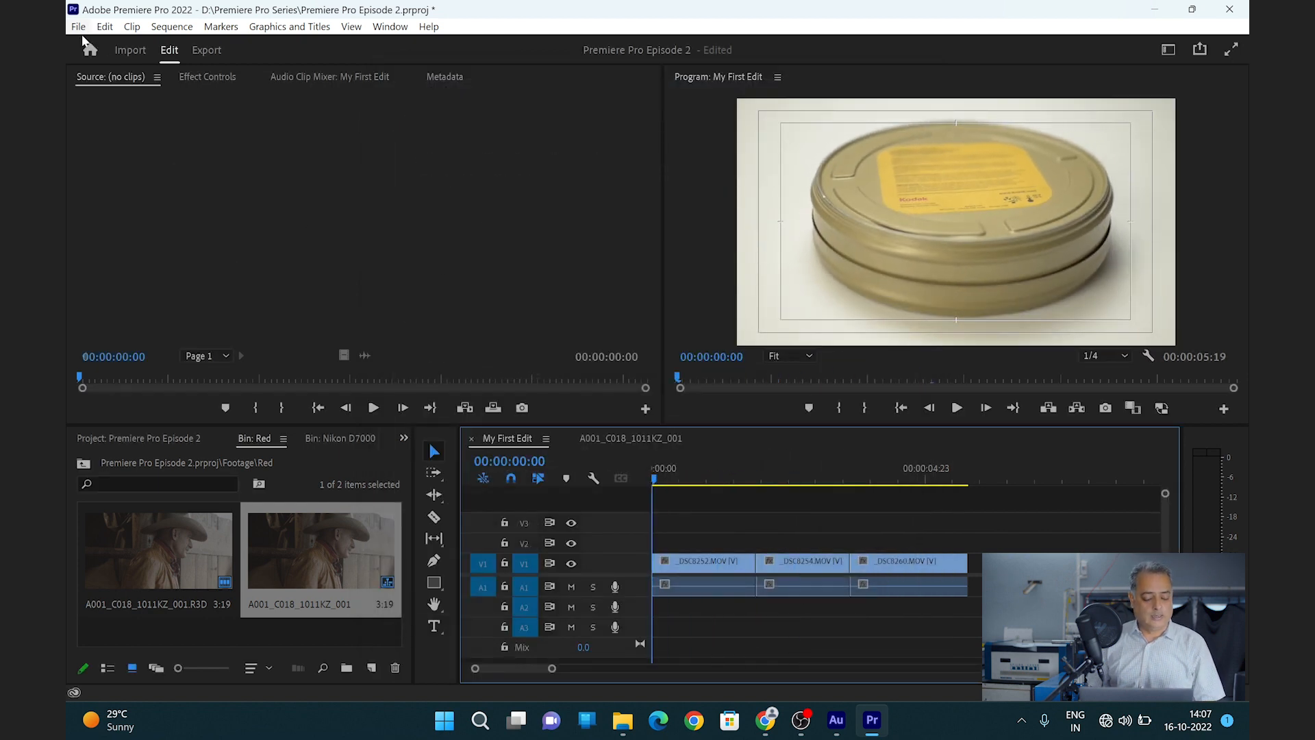
- Switch to File Explorer and look through the Premiere Pro Series folder on Data (D:), including its Footage folder
click(626, 723)
click(626, 725)
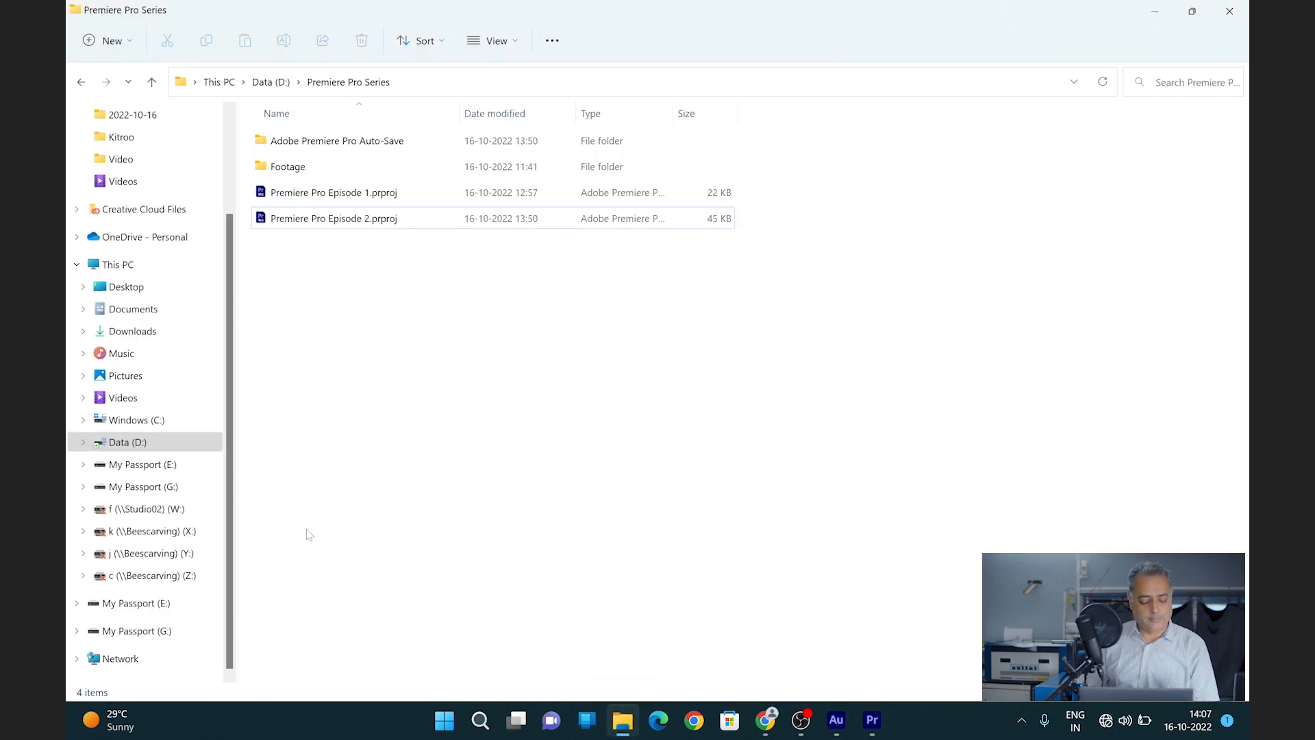
click(127, 271)
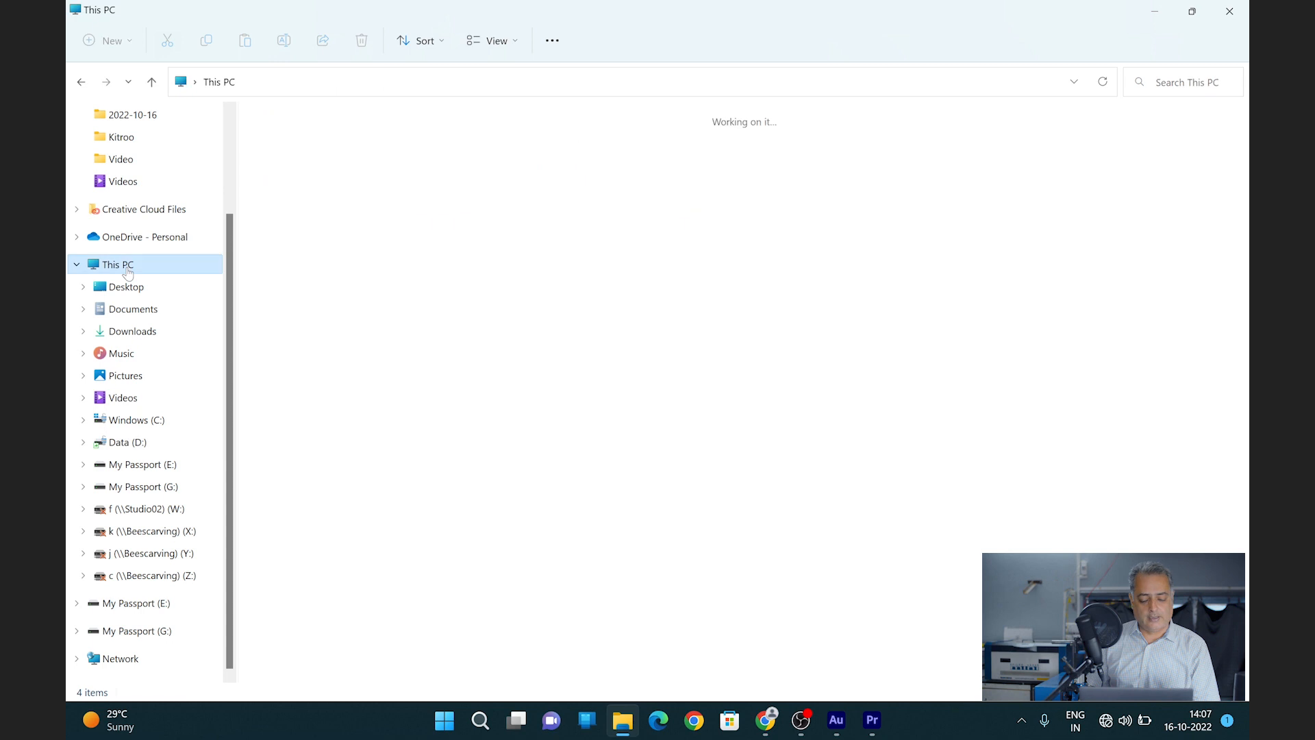
click(716, 280)
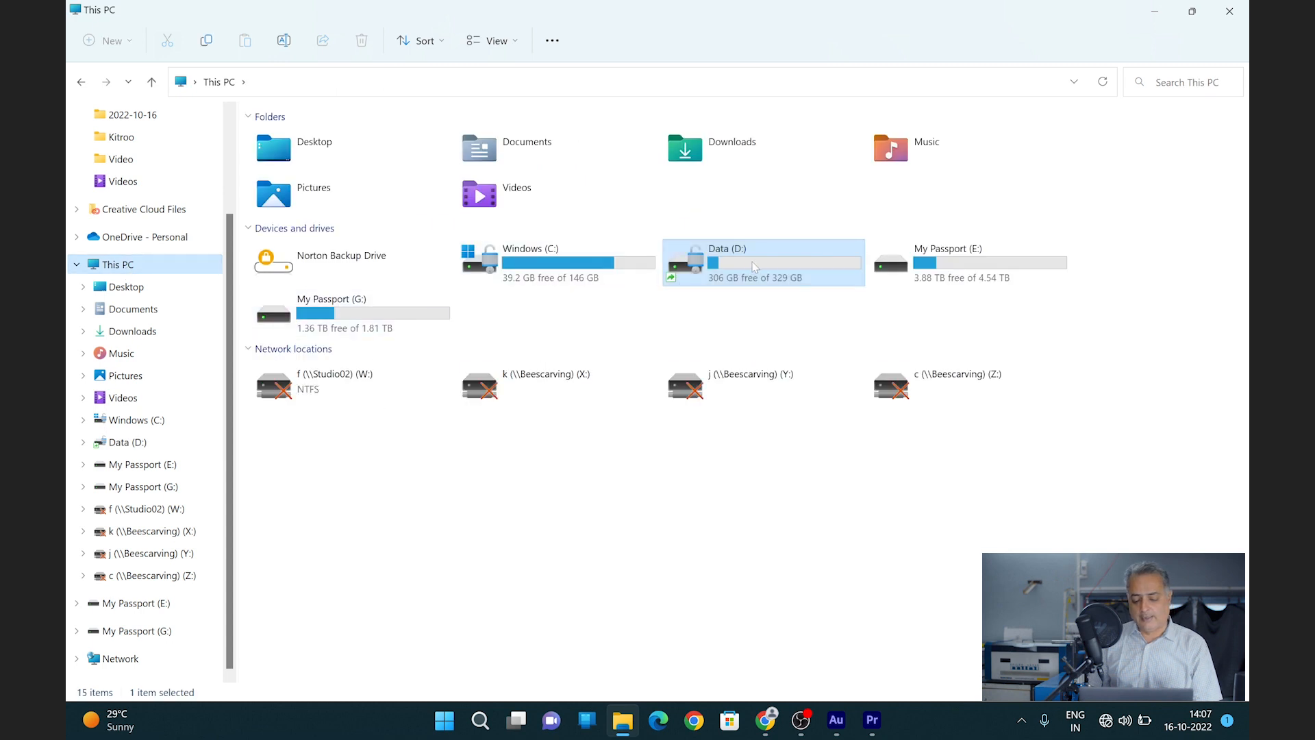
double_click(753, 266)
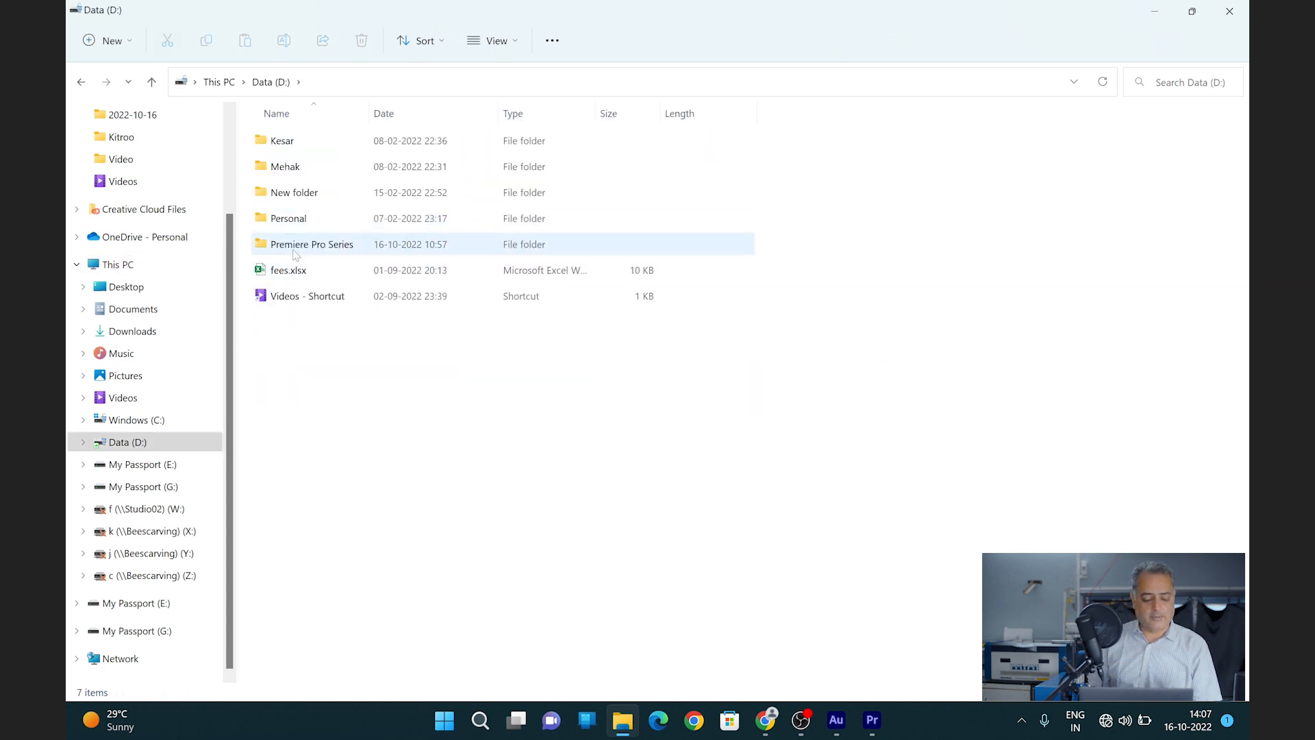
double_click(317, 244)
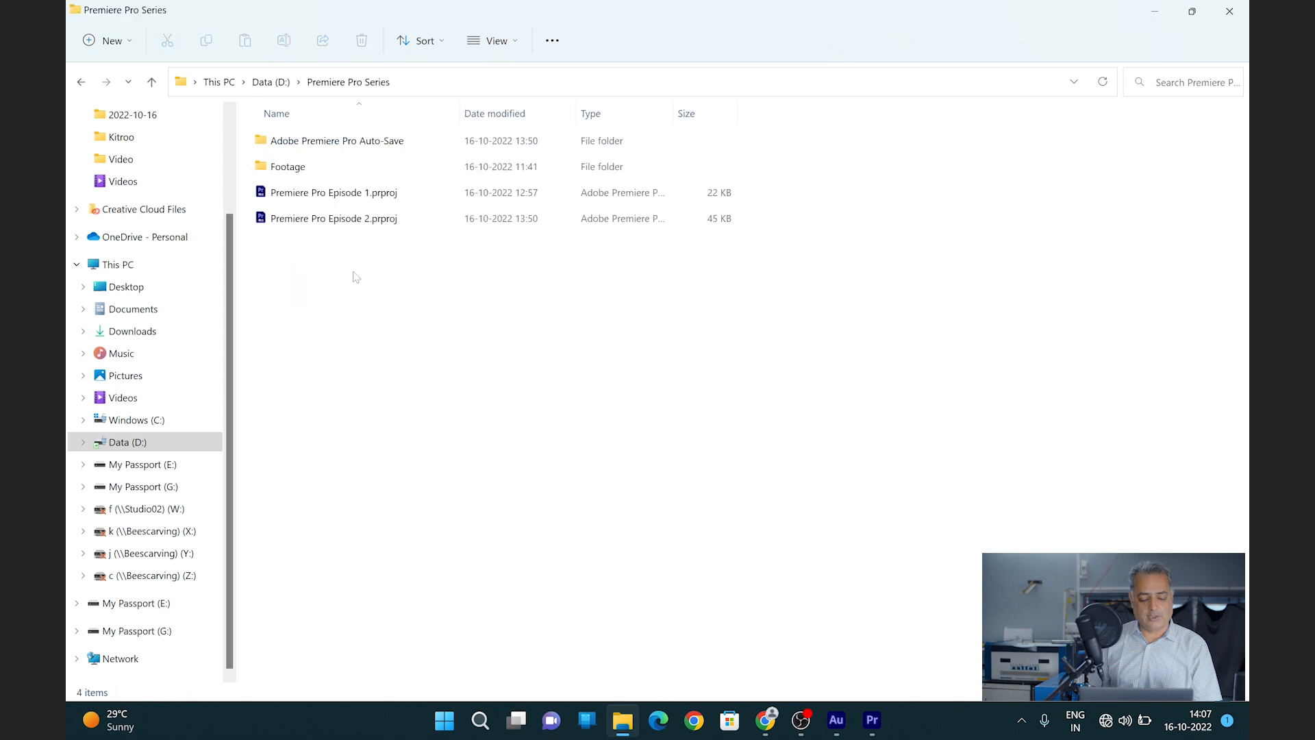
double_click(293, 169)
mouse_move(314, 190)
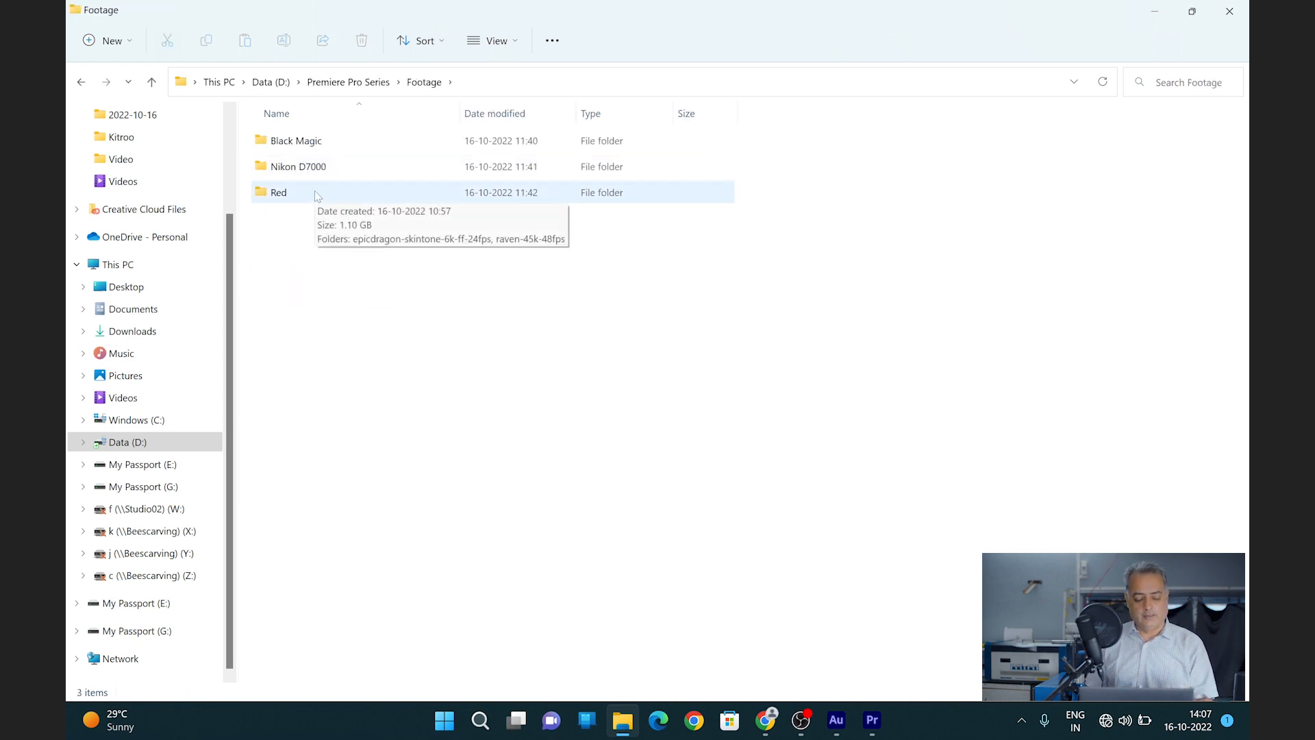
- Return to the This PC overview and examine the external drives My Passport (E:) and My Passport (G:)
click(82, 82)
click(81, 82)
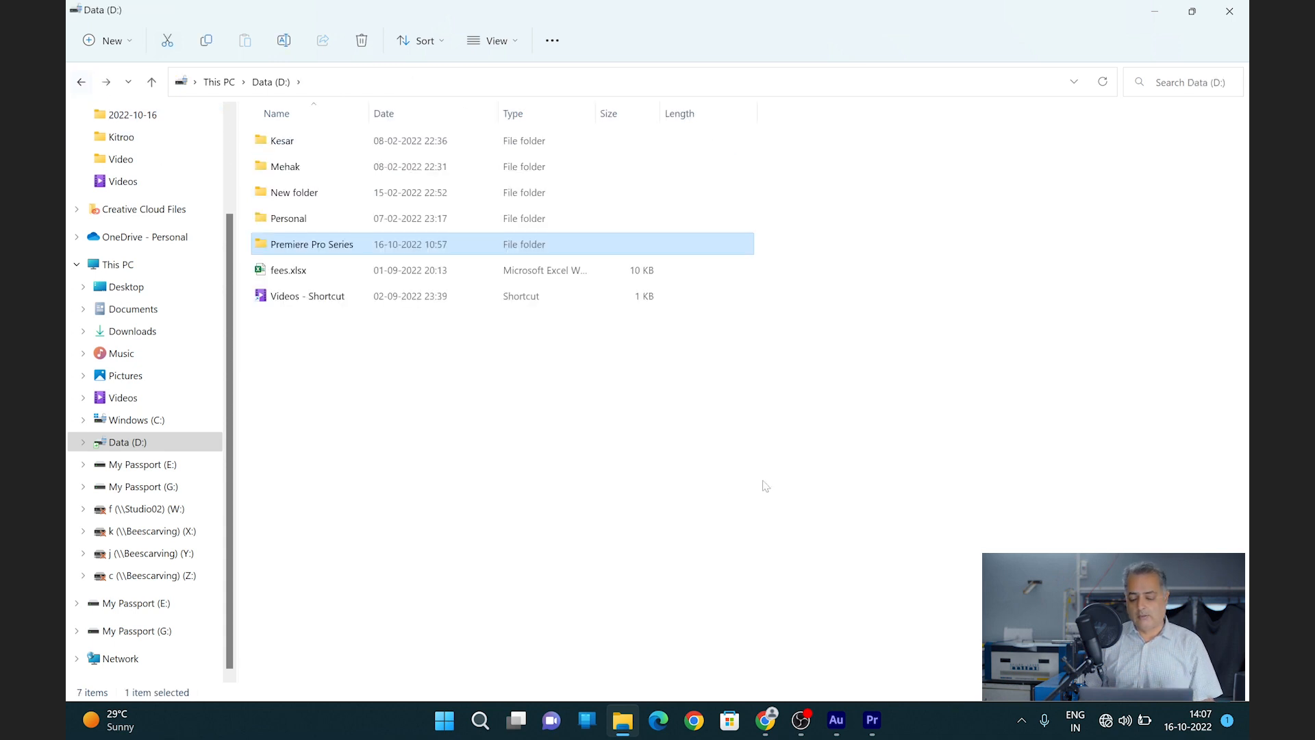
click(82, 82)
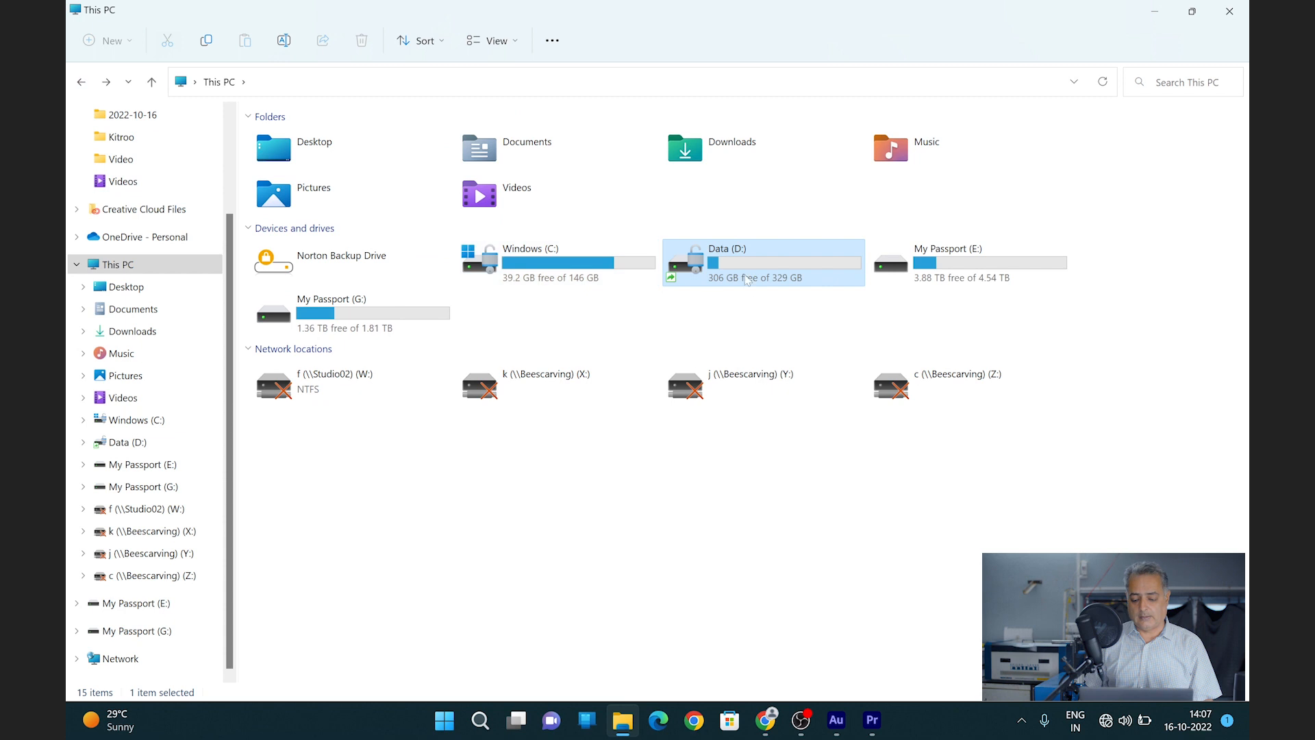
click(967, 264)
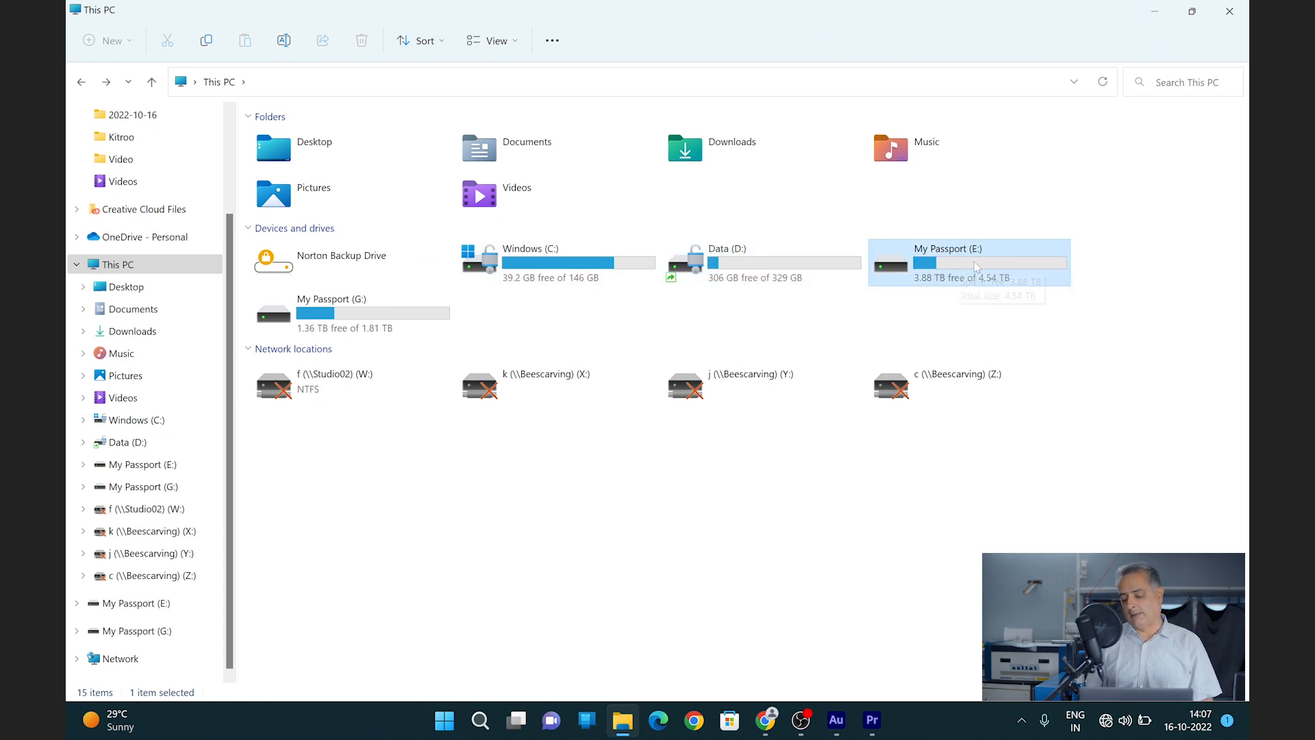
click(330, 317)
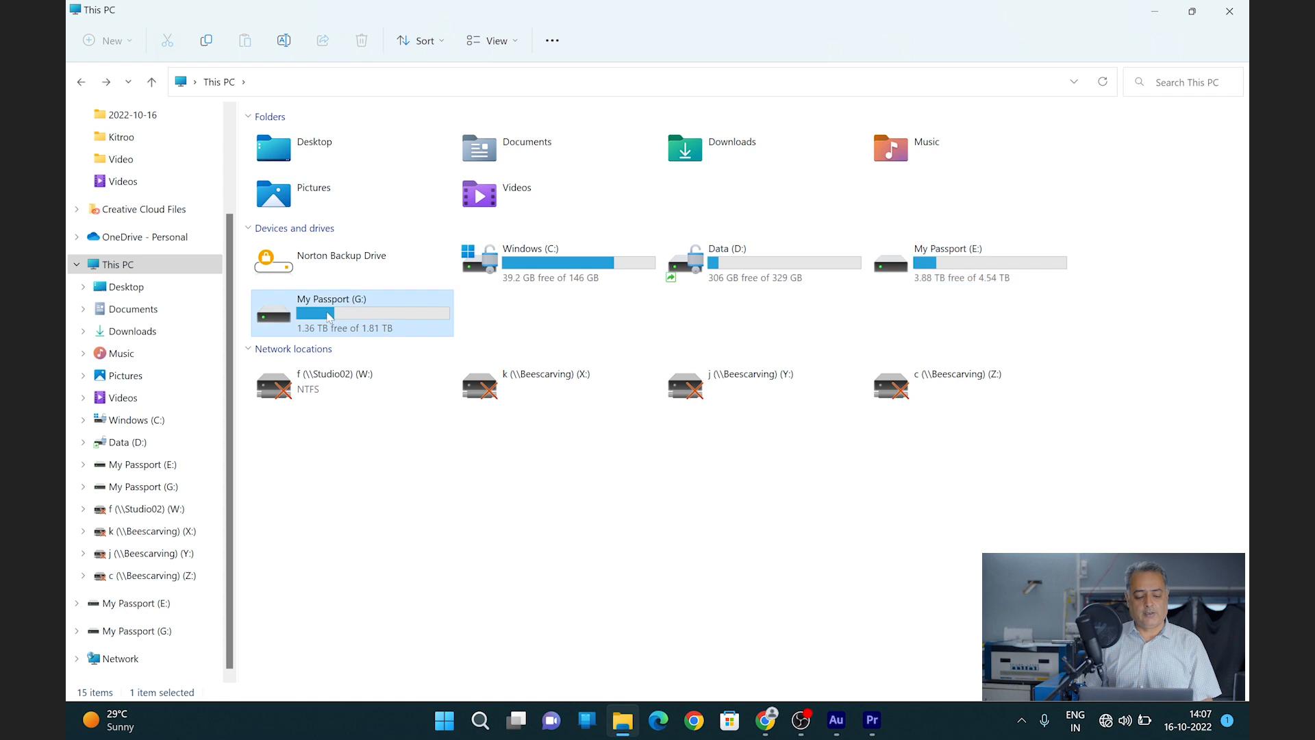
click(775, 578)
- Switch to Premiere Pro and set the project's Video Previews scratch disk to My Passport (E:)
click(862, 729)
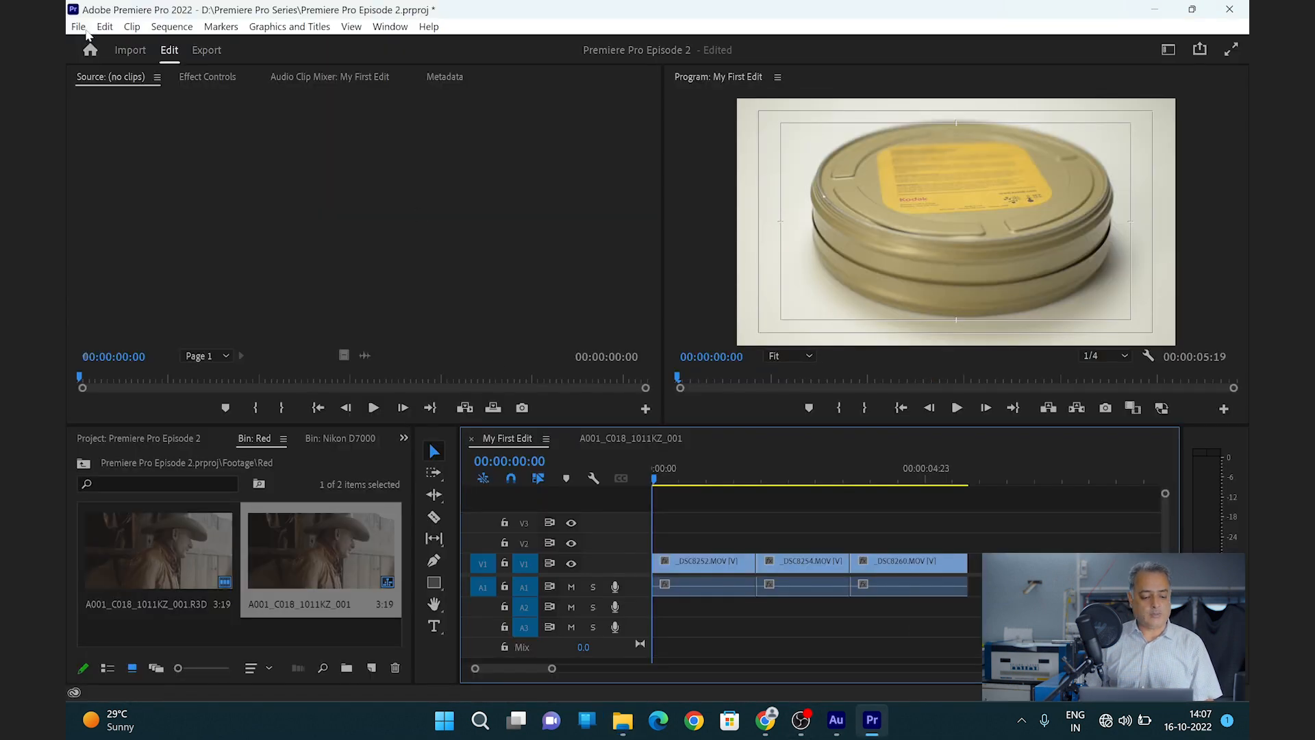
click(86, 30)
mouse_move(213, 537)
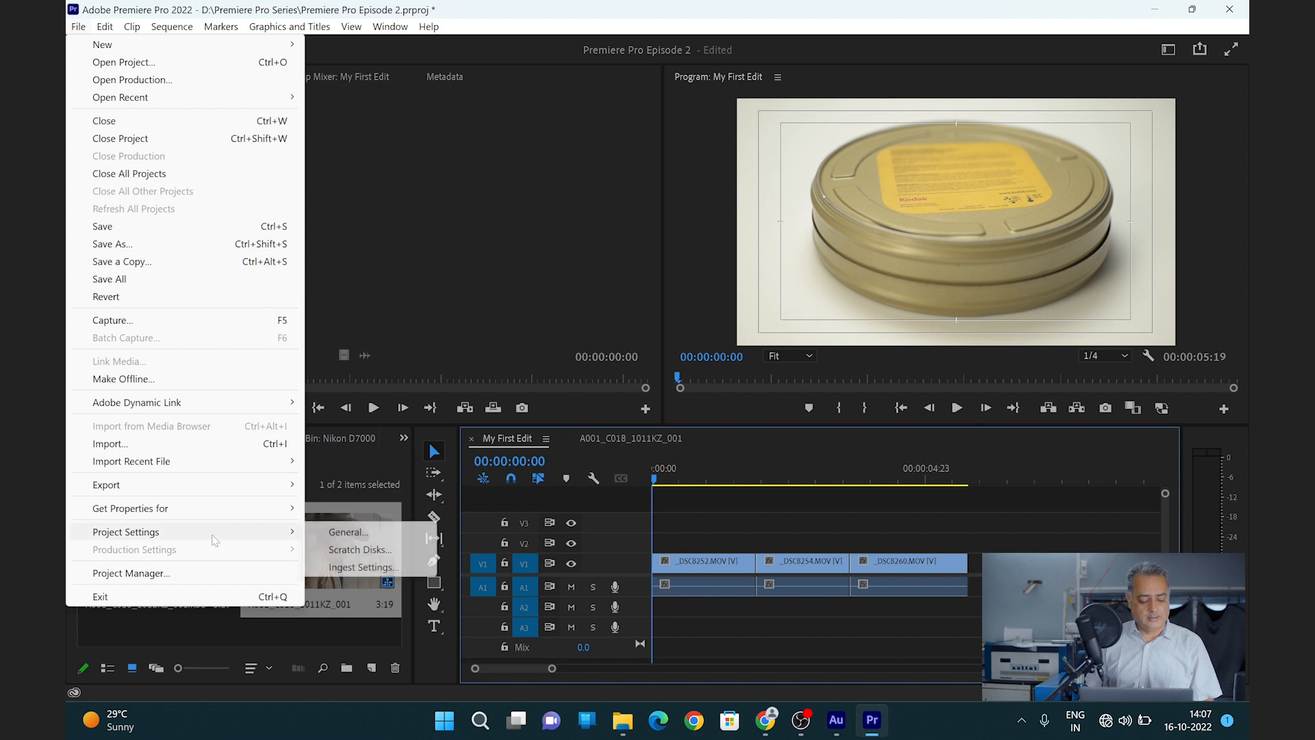
click(374, 549)
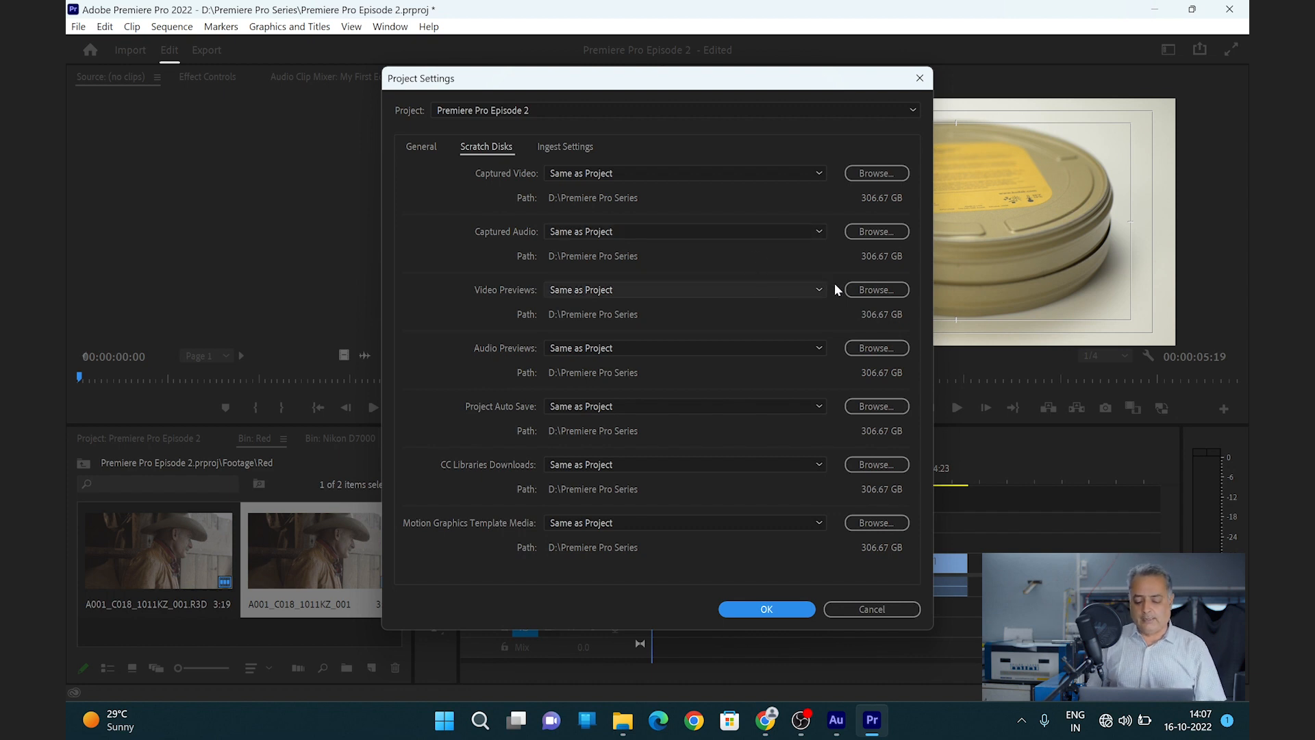
click(867, 295)
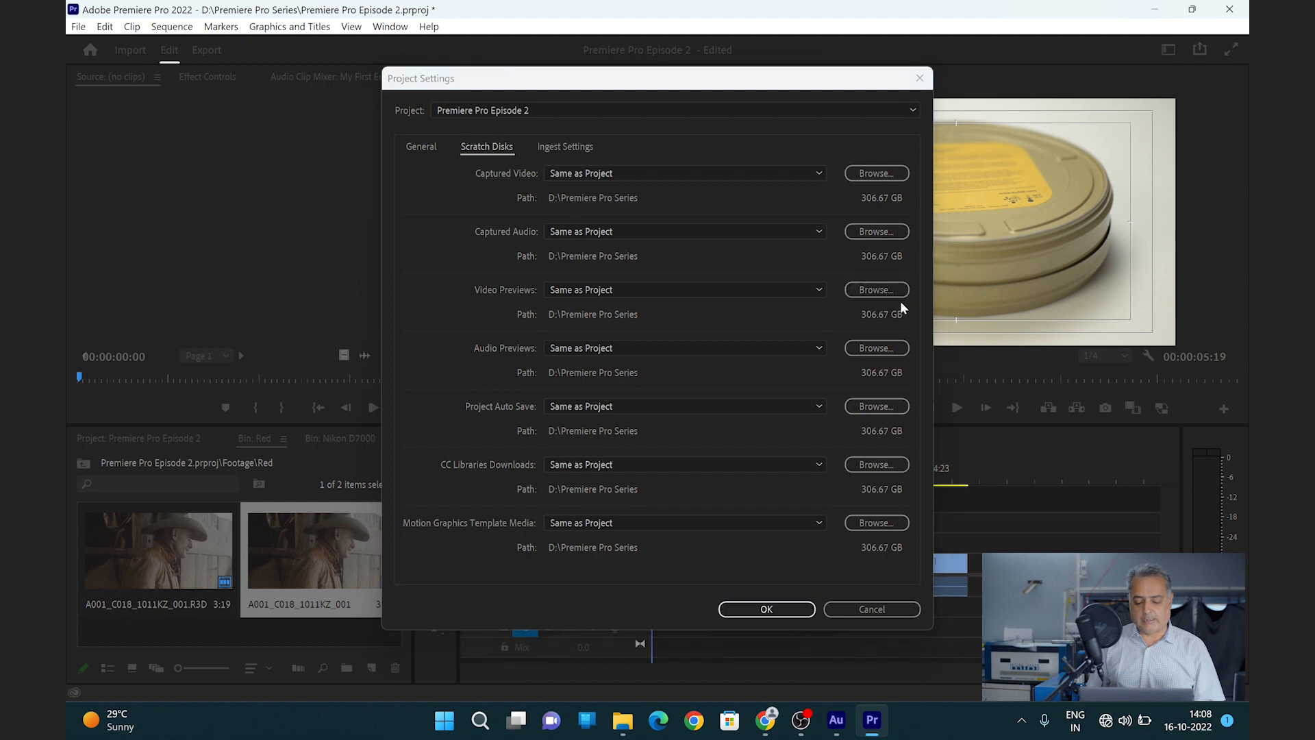
scroll(569, 367, down, 2)
drag(568, 366, 566, 409)
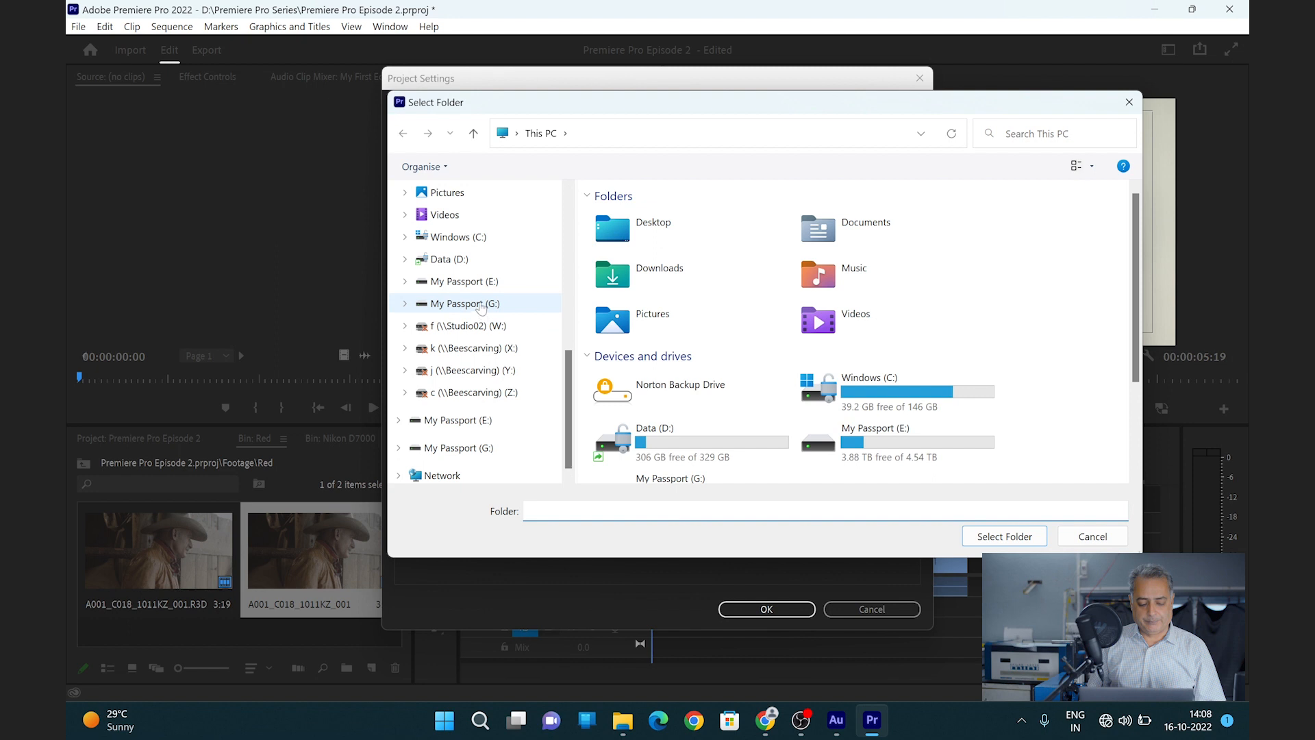
click(467, 282)
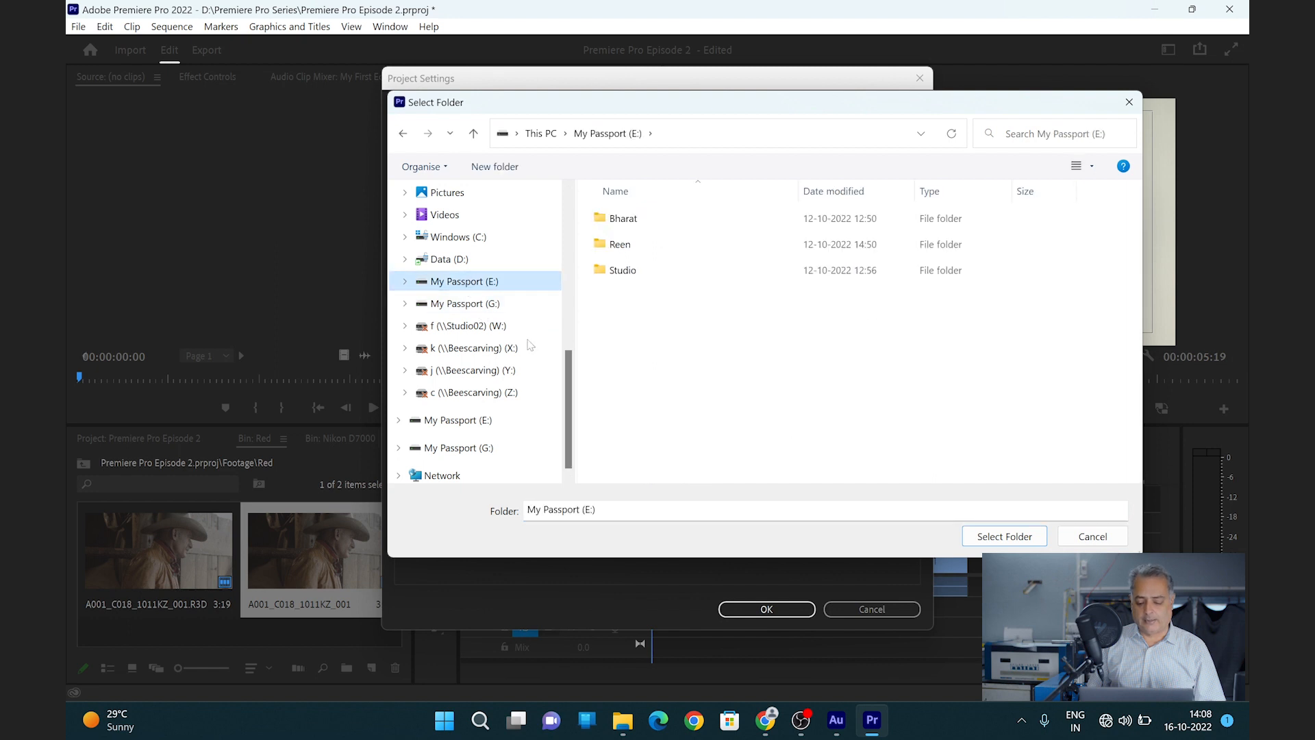
click(1001, 540)
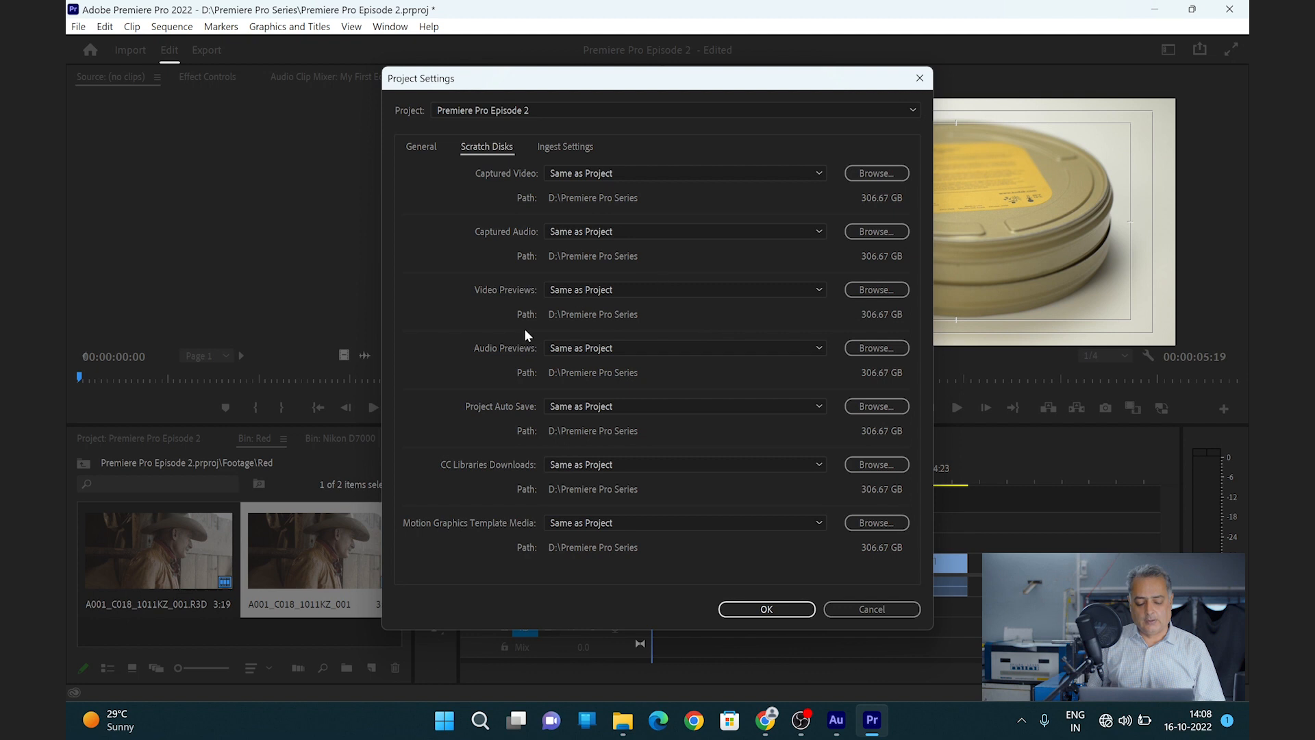
- Set the Audio Previews scratch disk to My Passport (E:), review the General project settings and apply the changes
click(861, 346)
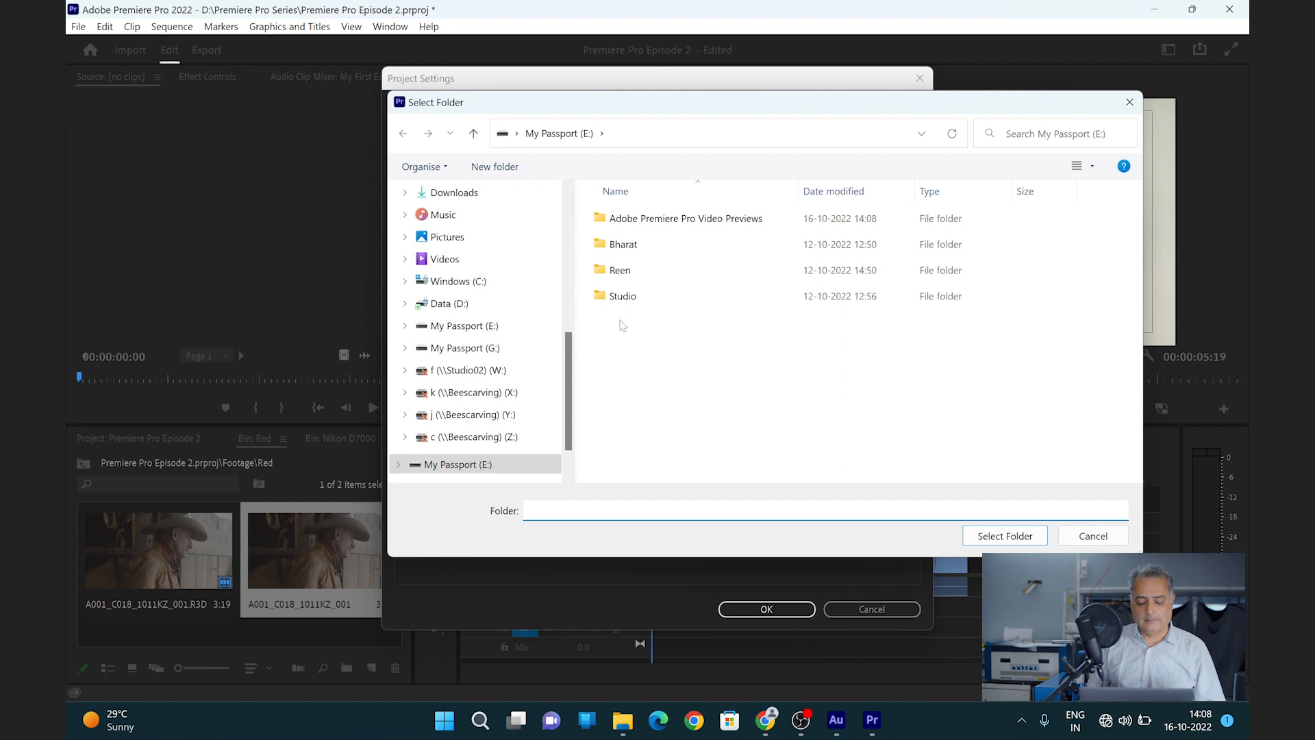
click(1005, 536)
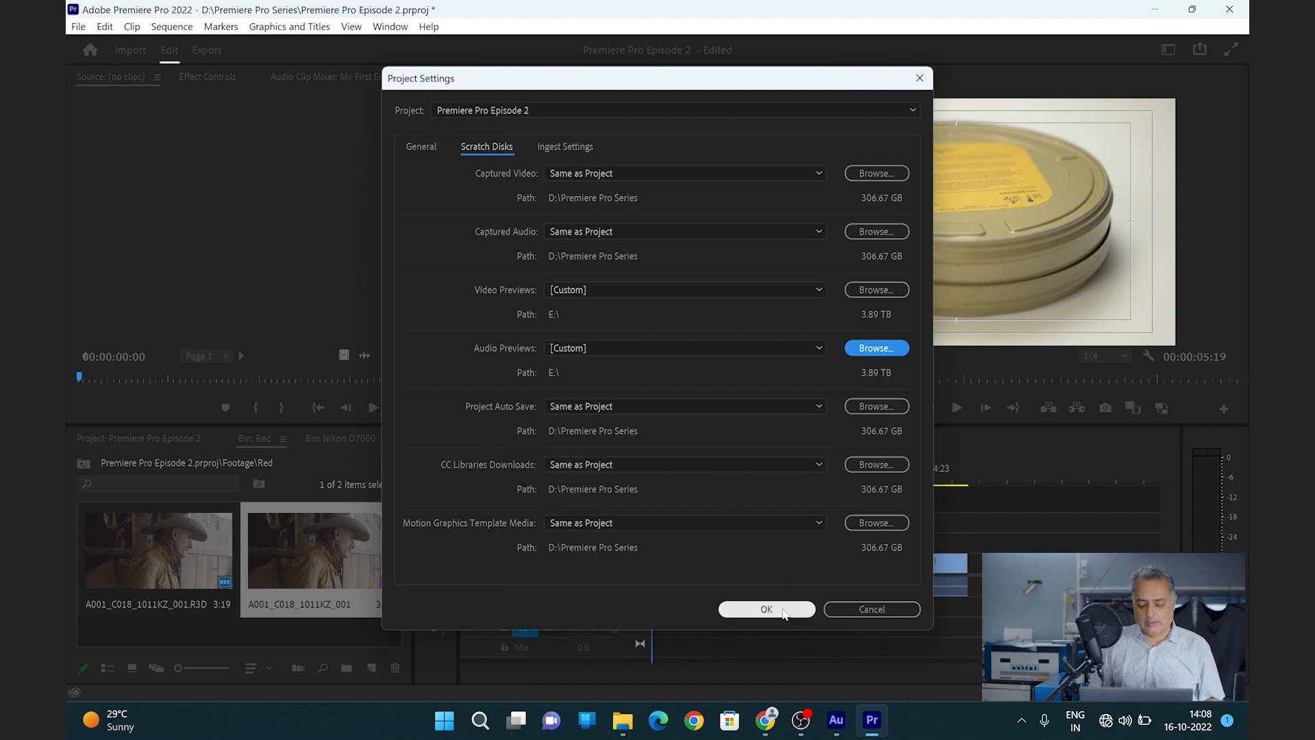
click(420, 147)
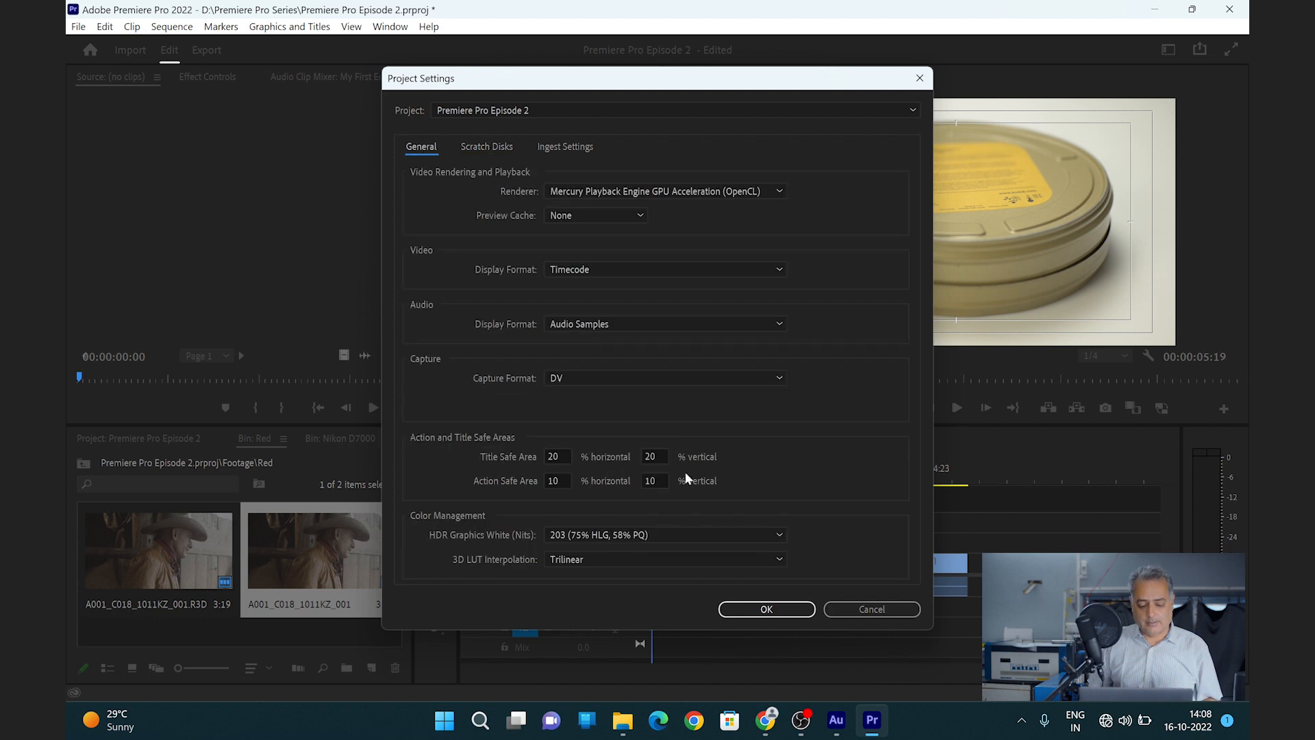
click(798, 609)
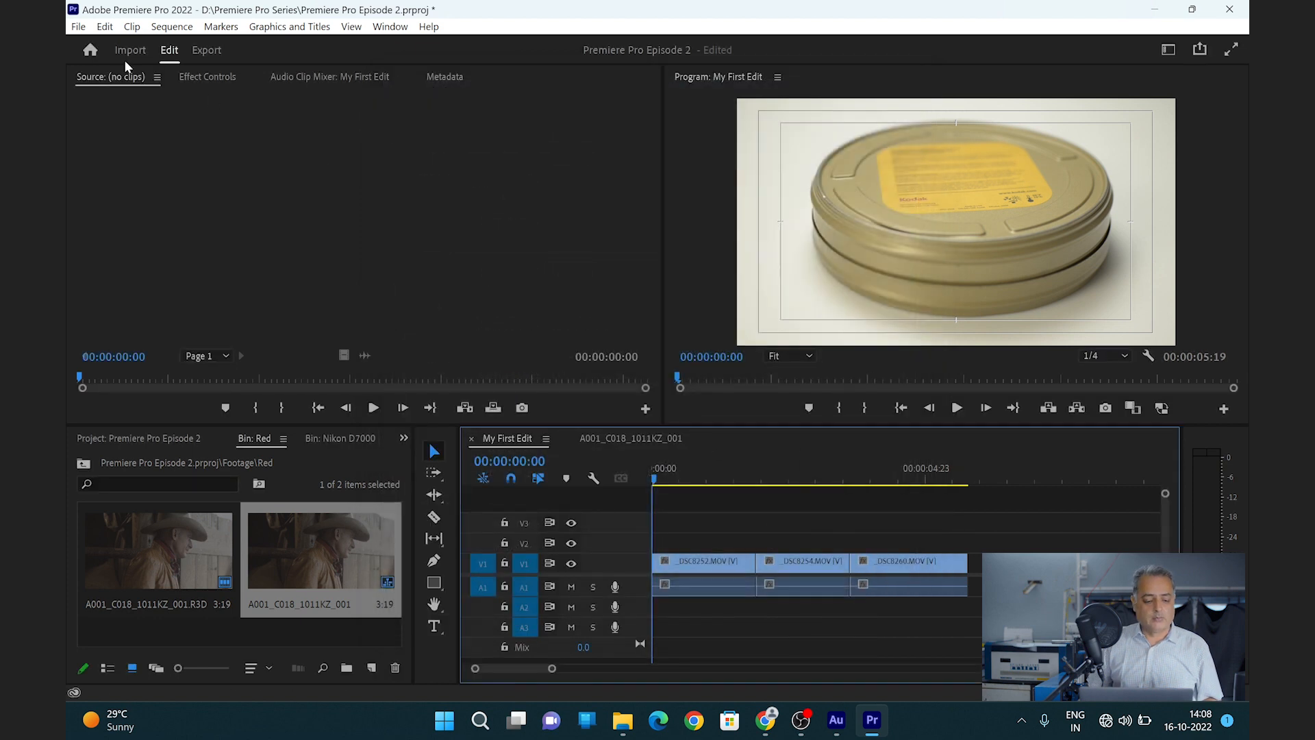
- In the Media Cache preferences, set the Media Cache Files location to My Passport (G:)
click(105, 27)
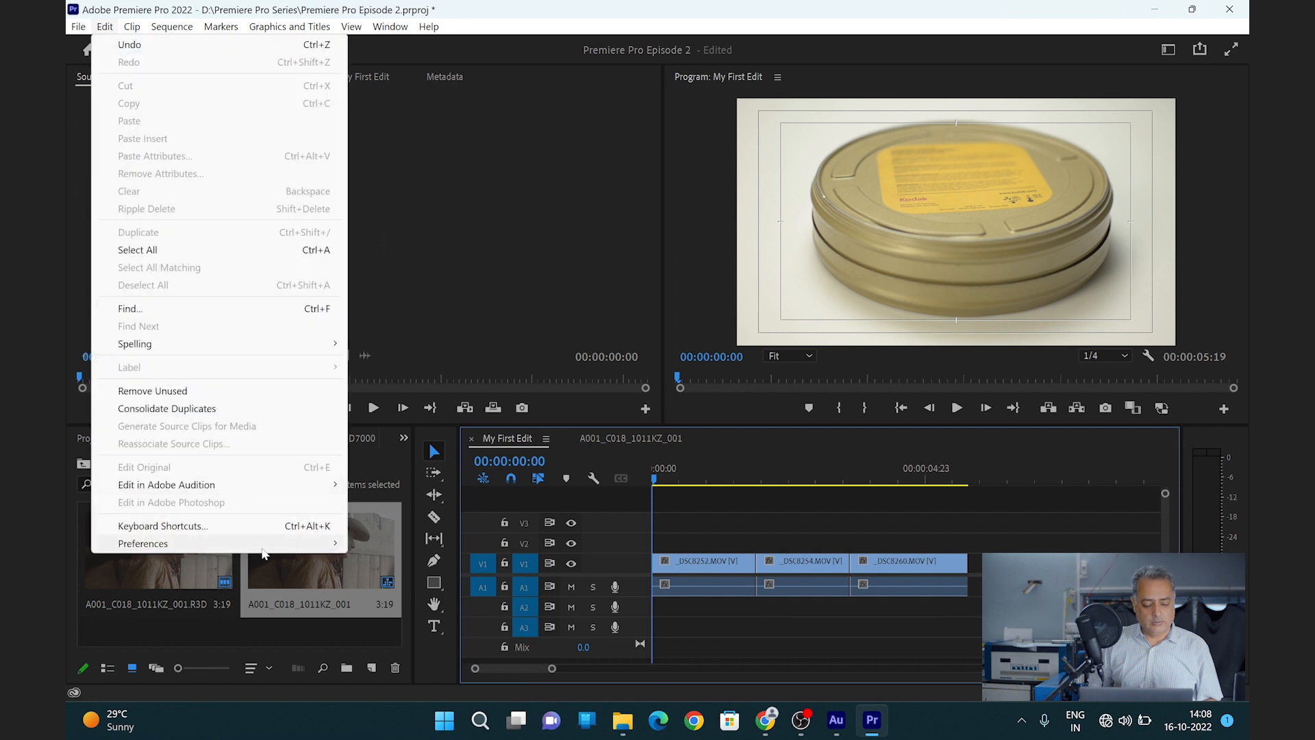
mouse_move(266, 548)
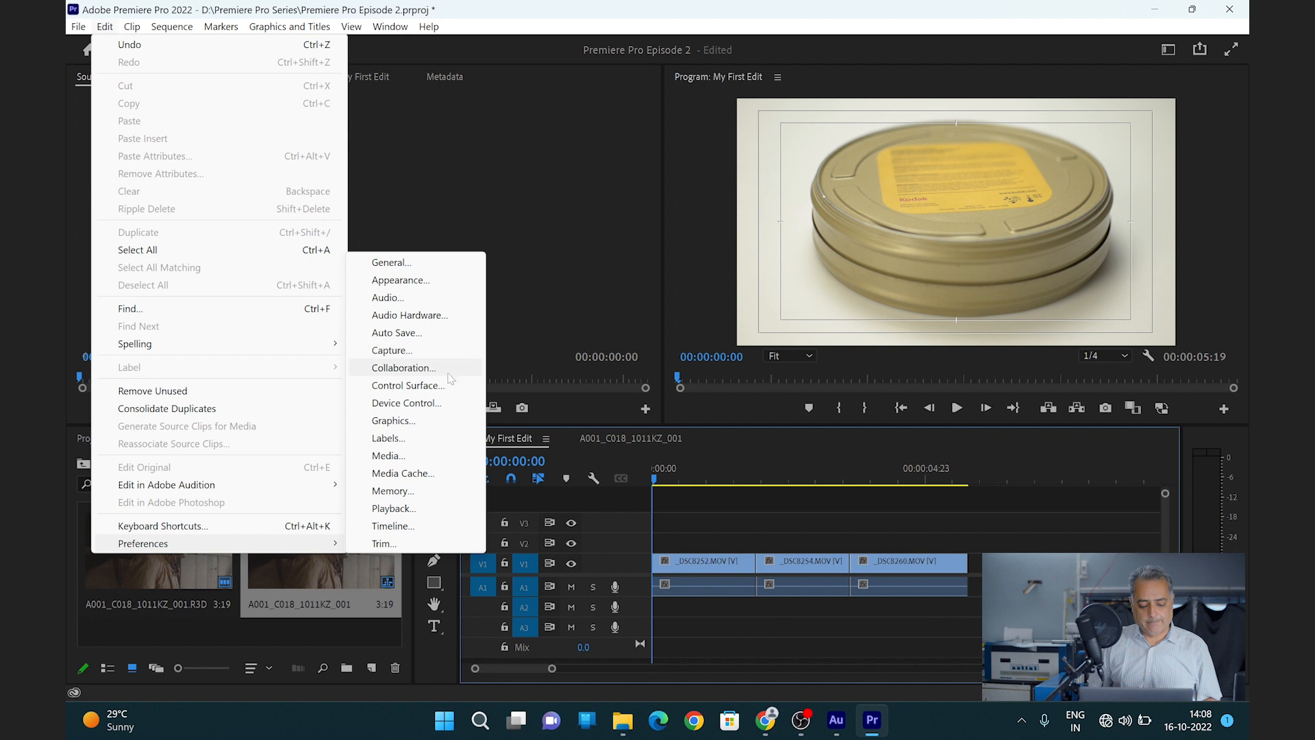
click(459, 474)
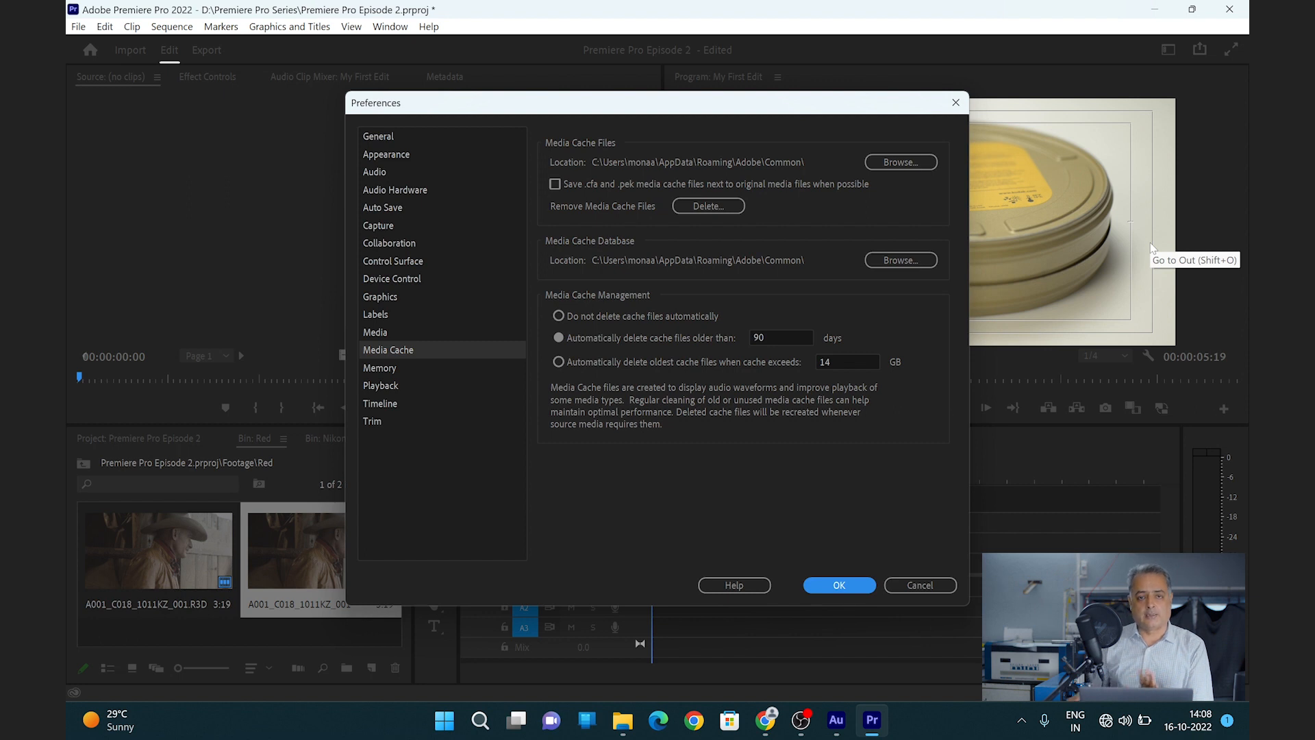
click(887, 164)
scroll(531, 394, down, 2)
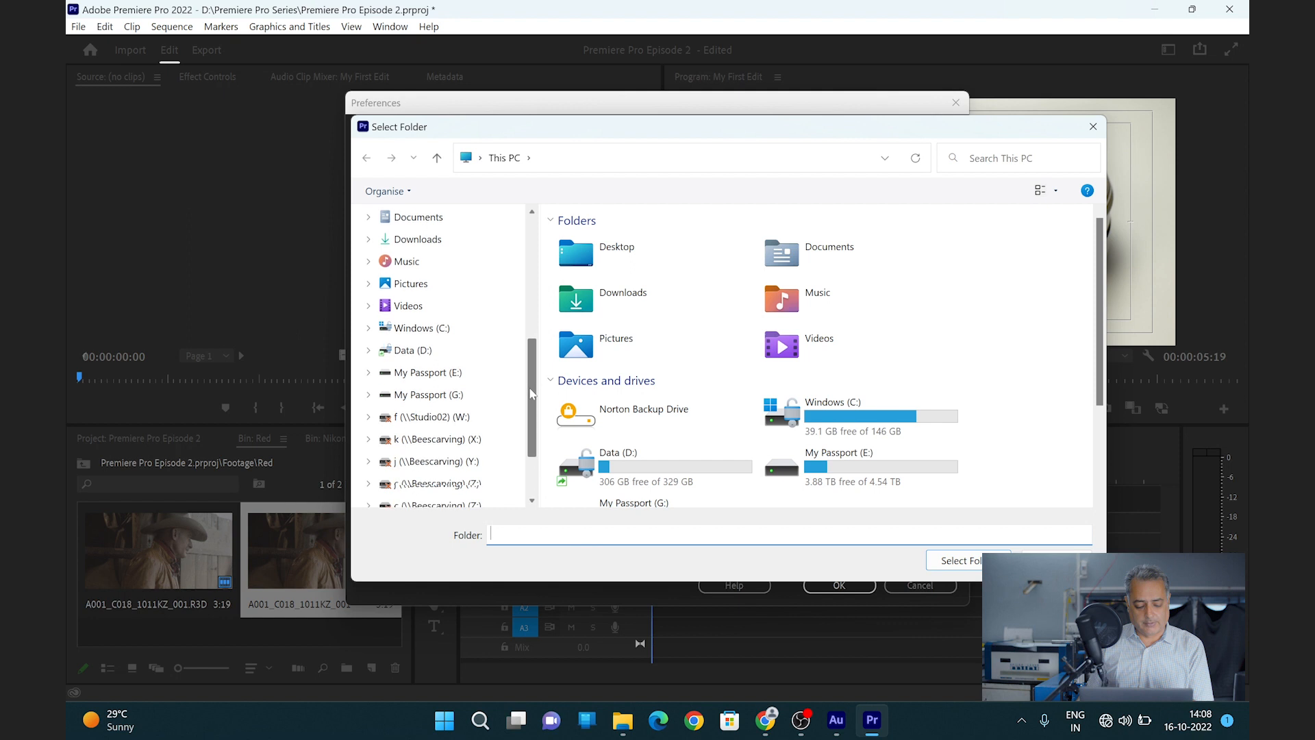
scroll(531, 394, down, 1)
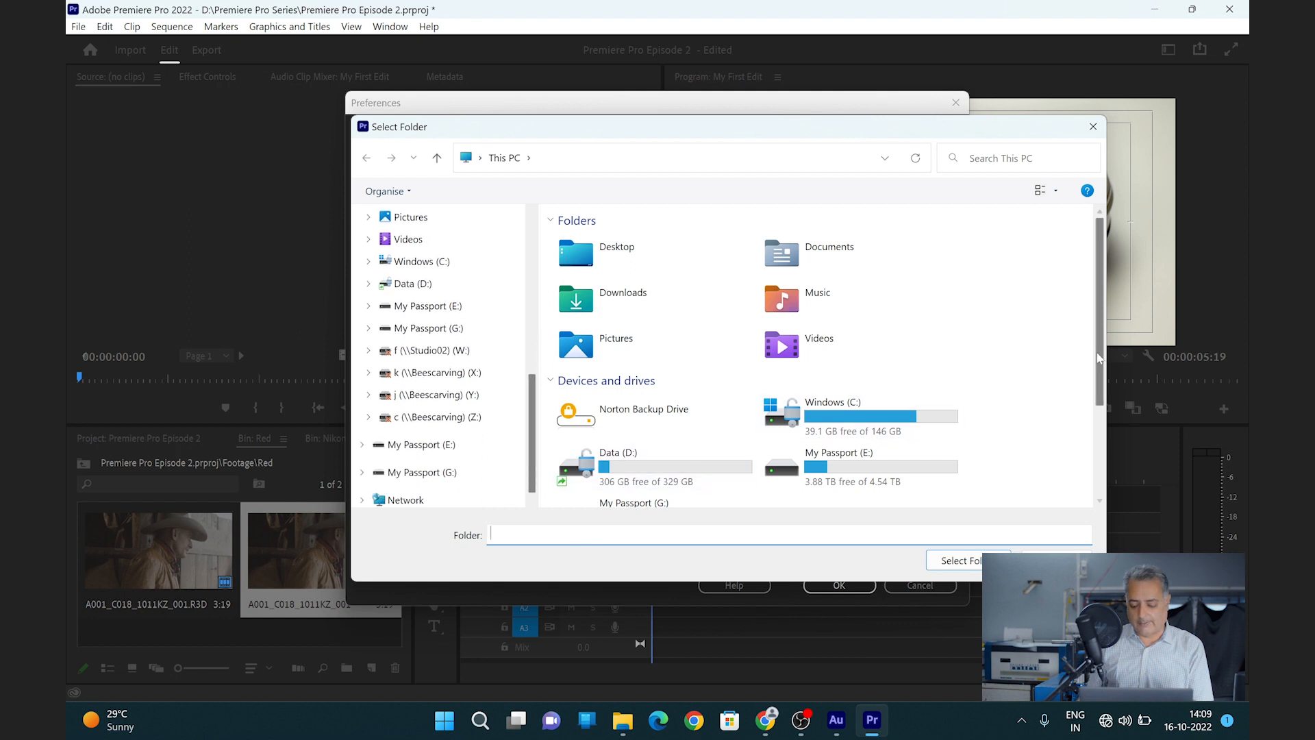
scroll(1000, 404, down, 3)
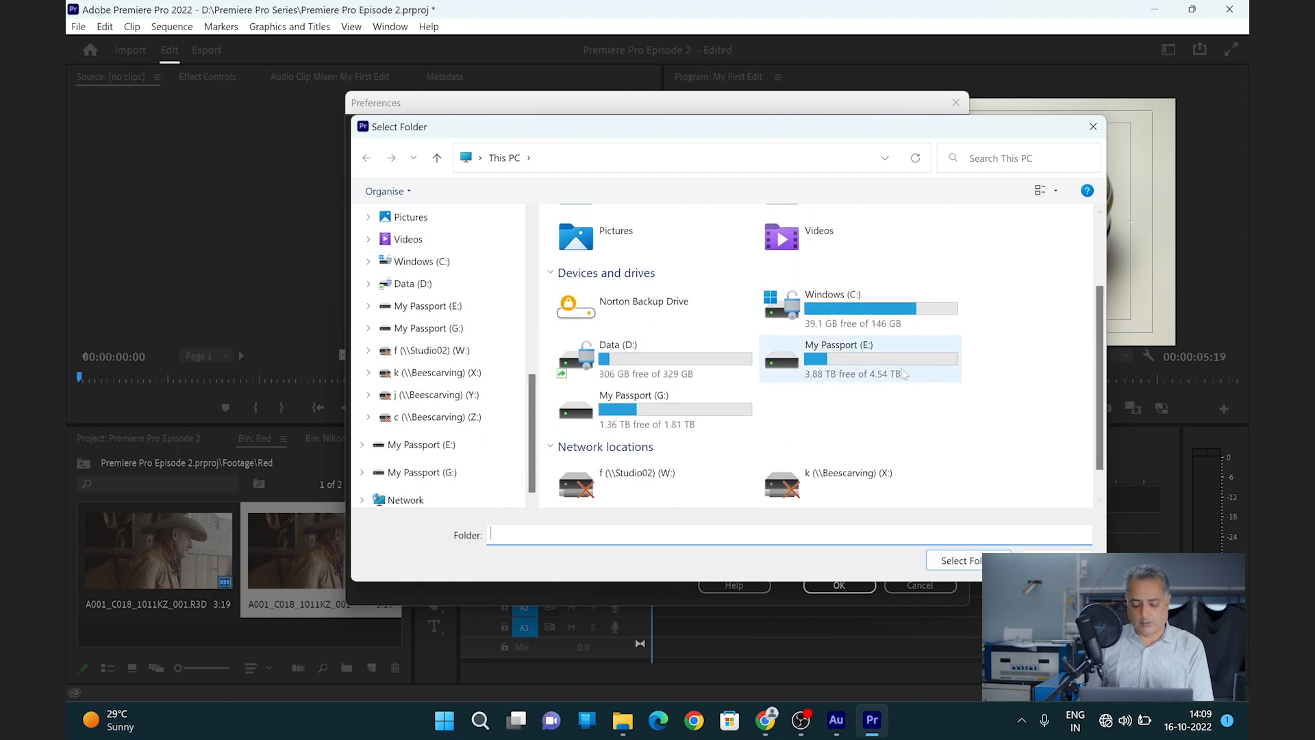
double_click(631, 414)
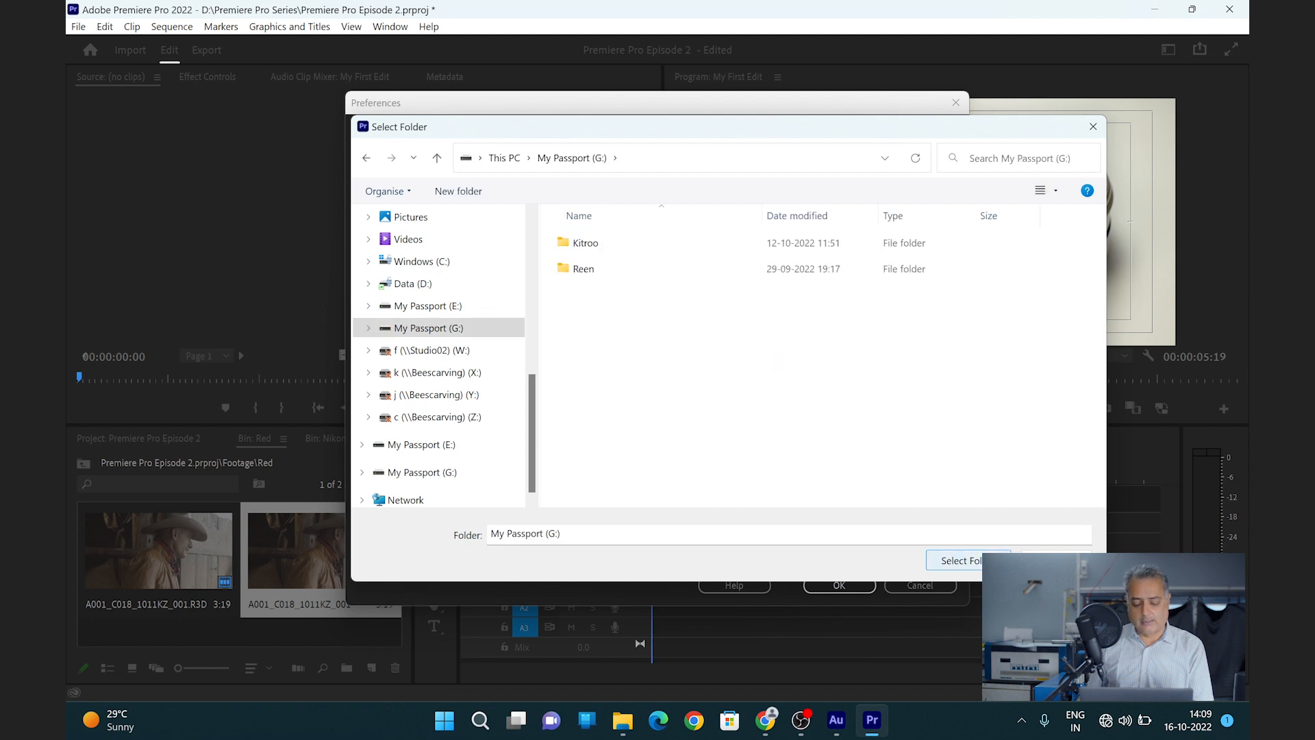
click(959, 560)
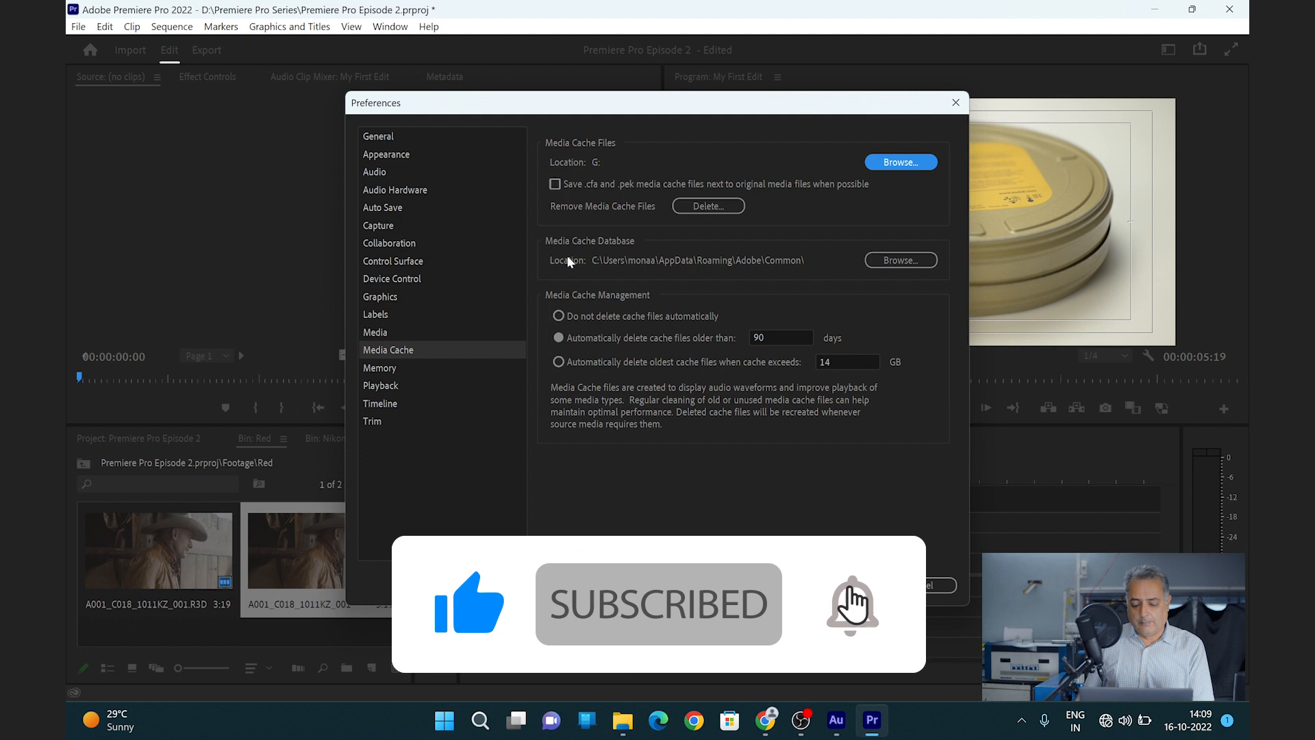
- Set the Media Cache Database location to My Passport (G:), moving the existing database there, and apply the preferences
click(892, 263)
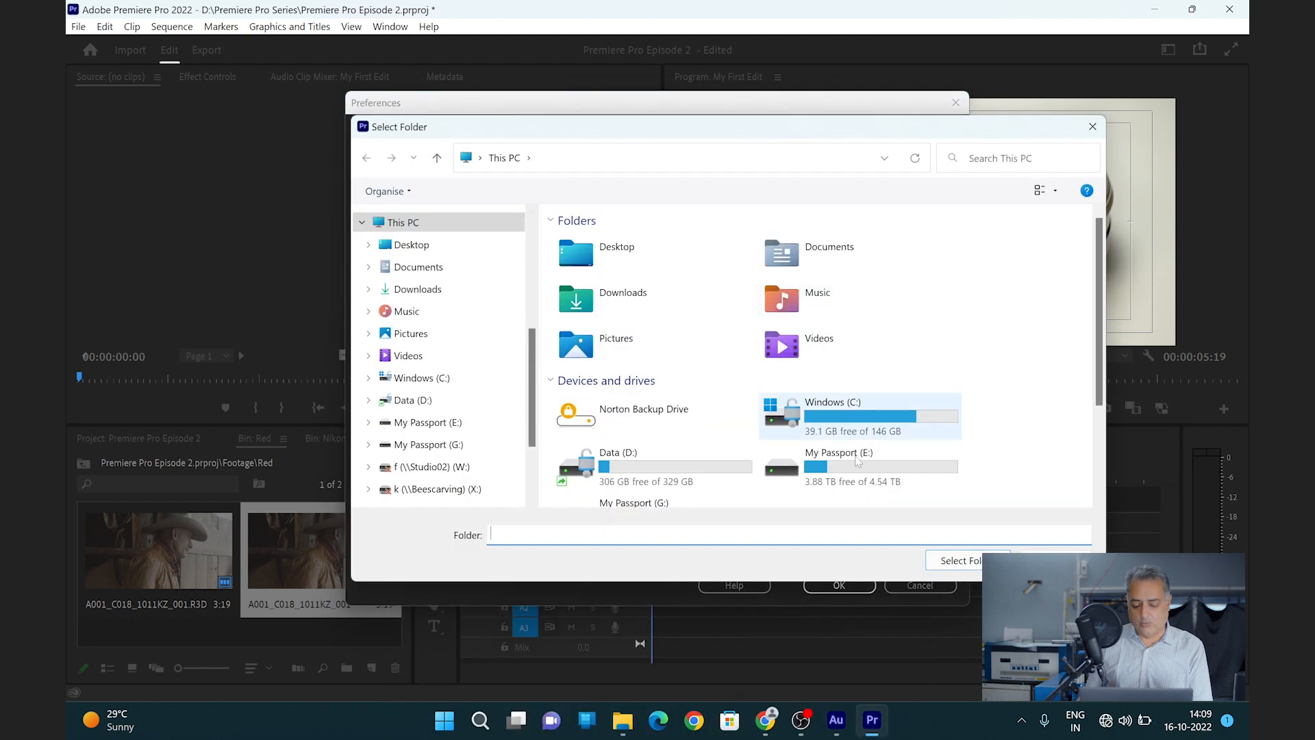
scroll(1018, 446, down, 2)
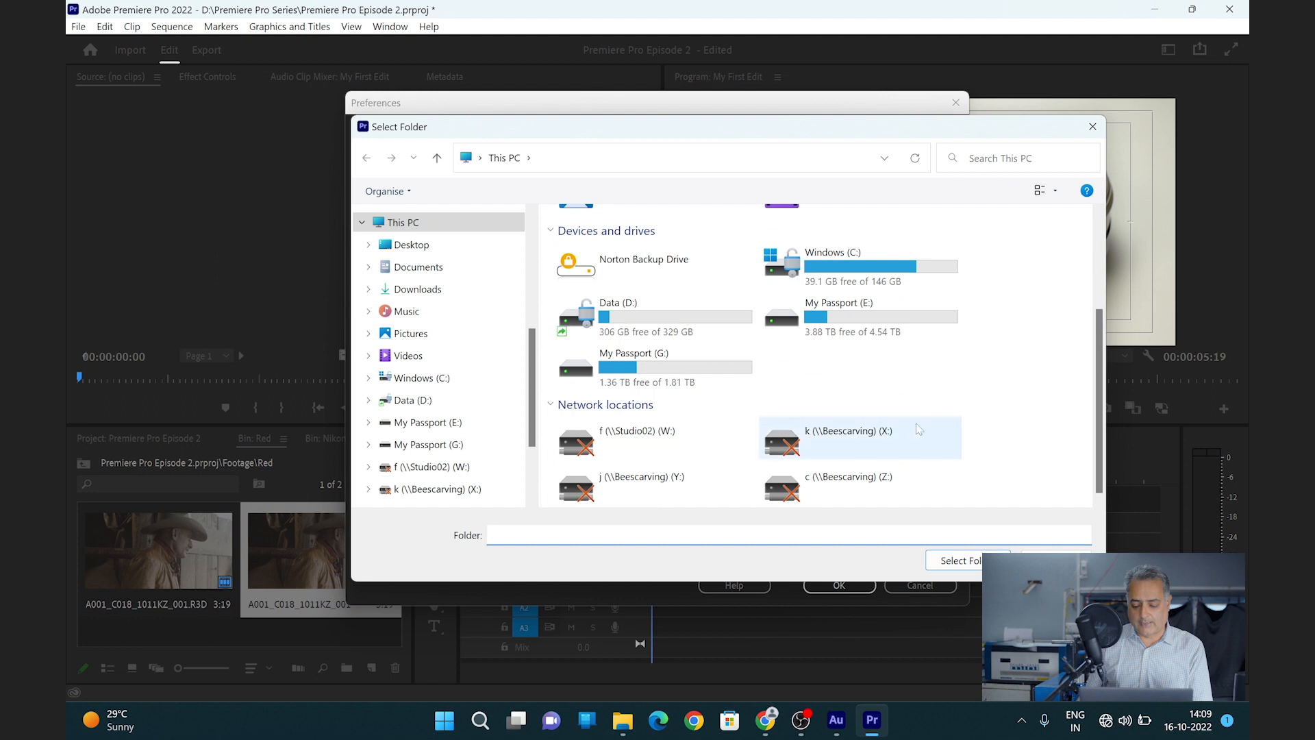
double_click(630, 370)
click(962, 561)
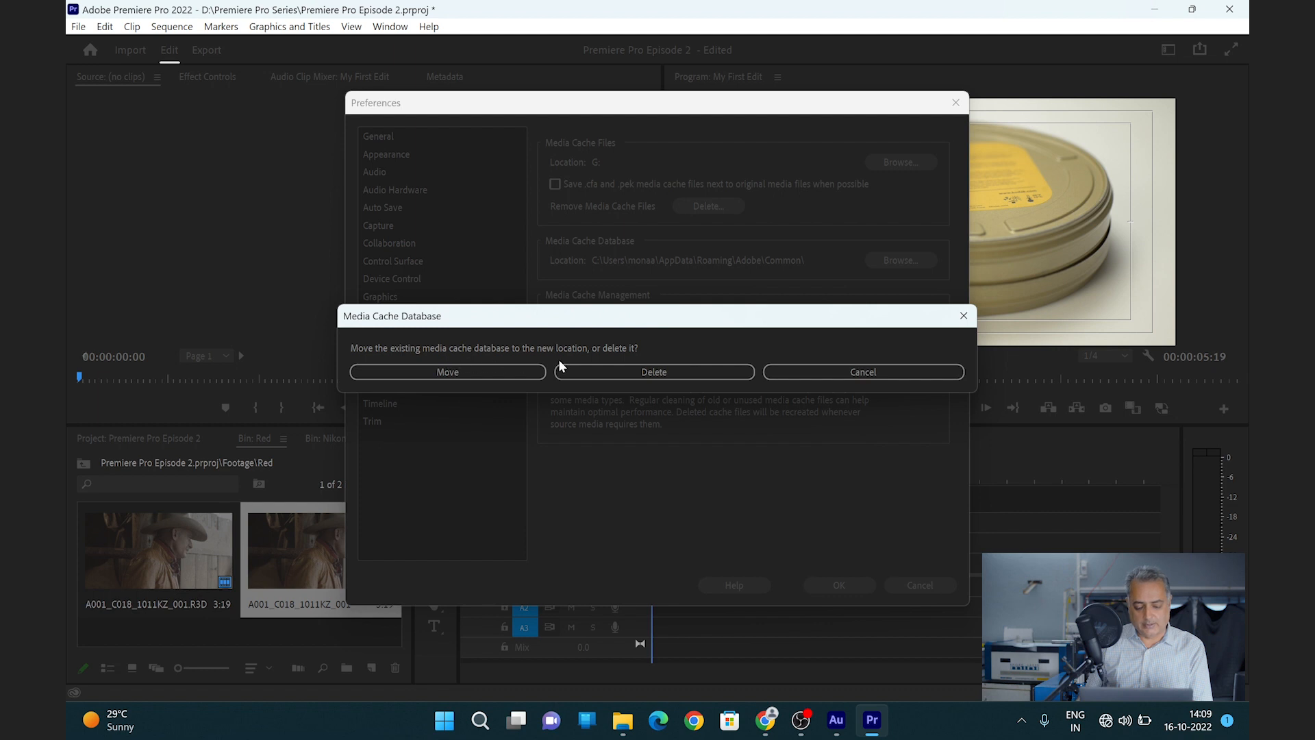
click(477, 372)
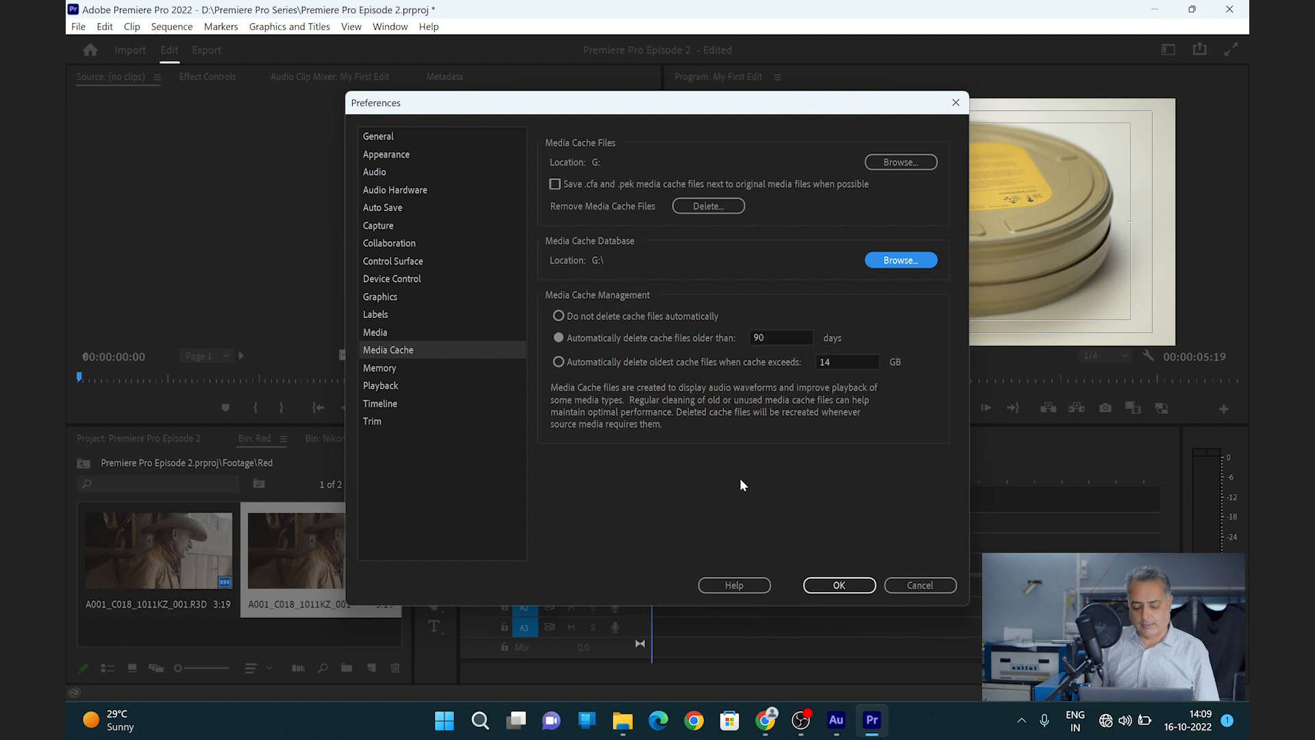
click(853, 587)
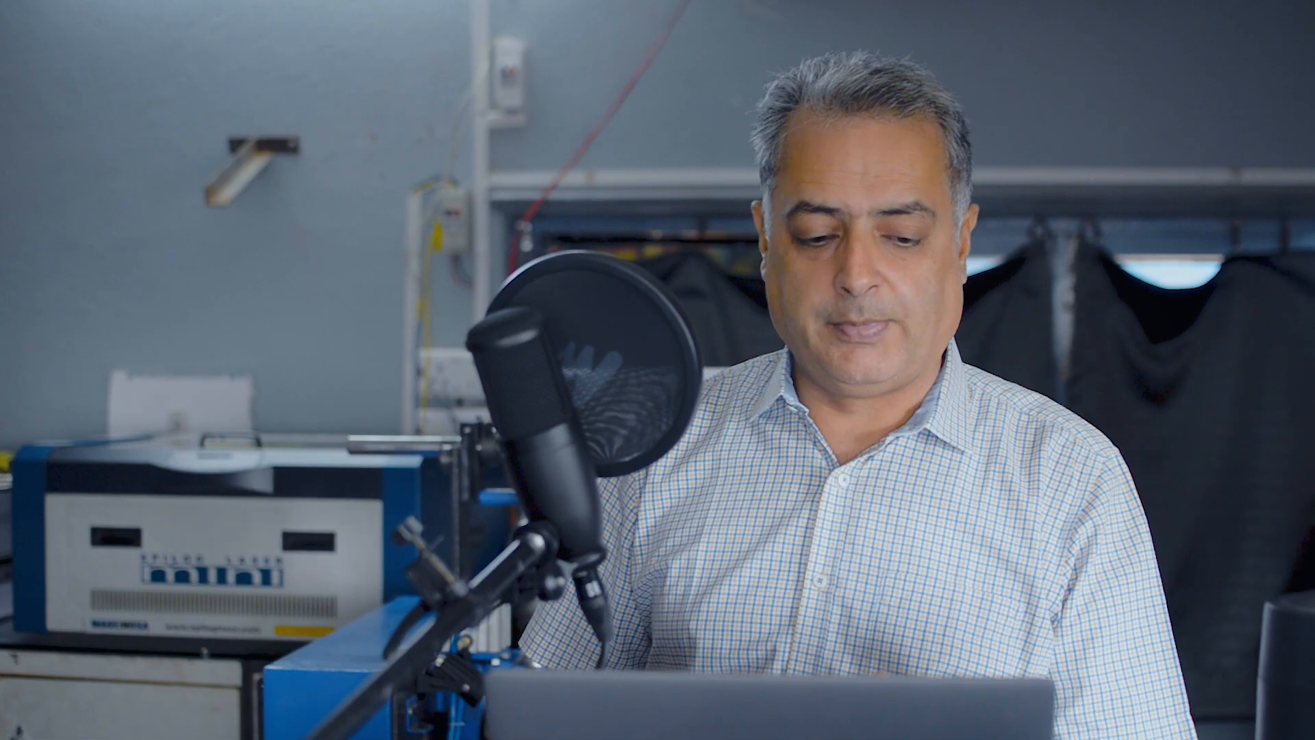